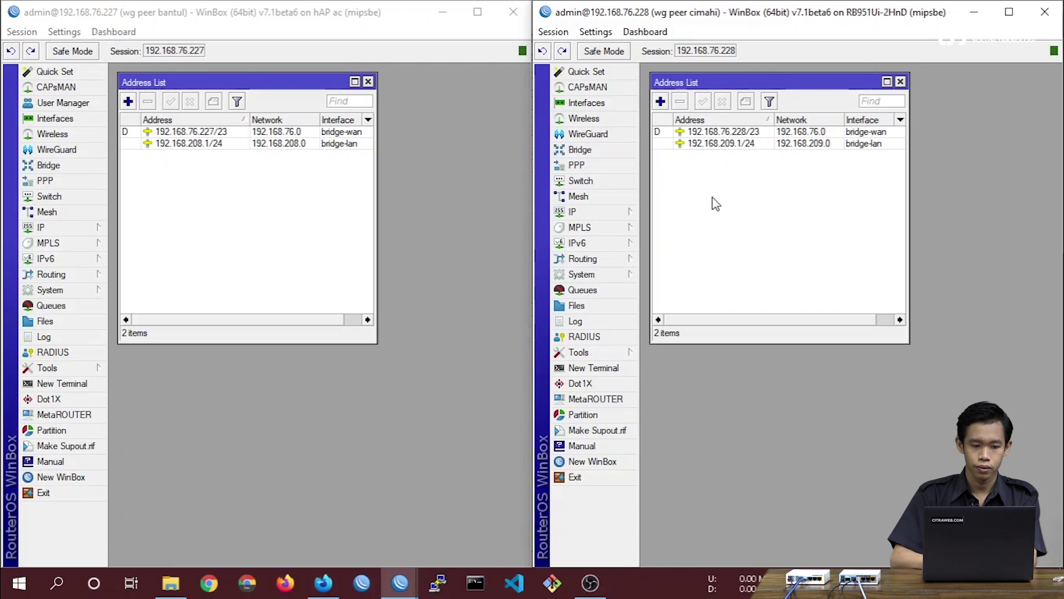
Close the Address List windows on both the bantul and cimahi routers
click(280, 216)
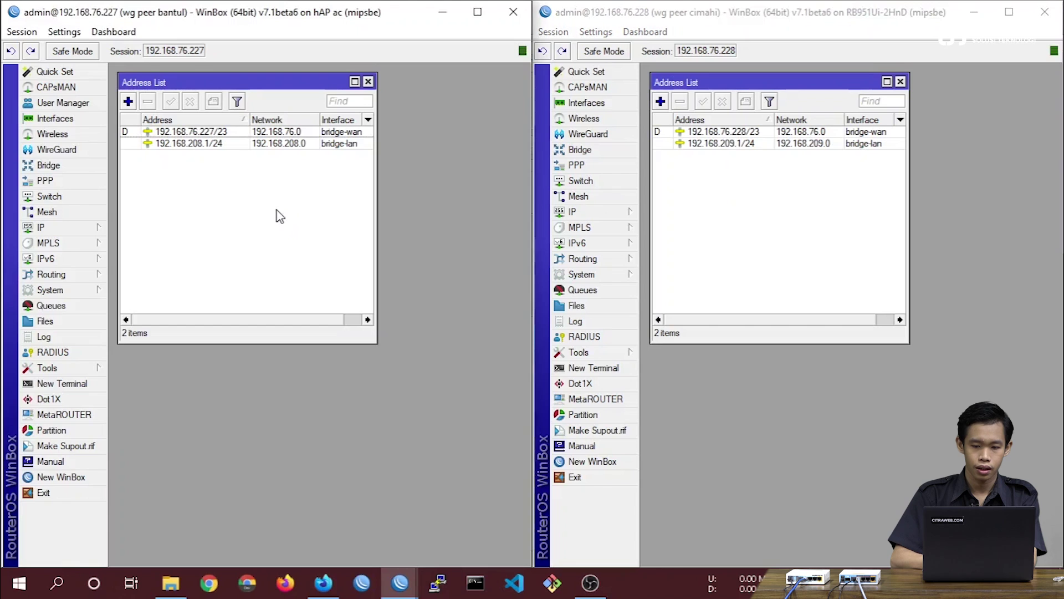
key(Escape)
click(821, 198)
key(Escape)
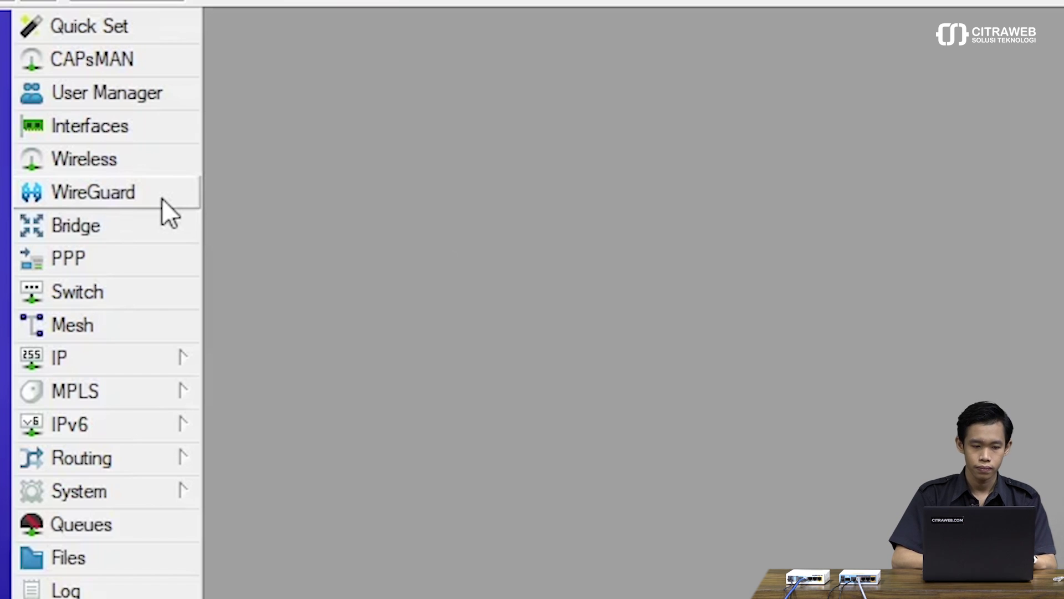
Open the WireGuard window on both routers and move each one up to the upper edge of its workspace
click(162, 198)
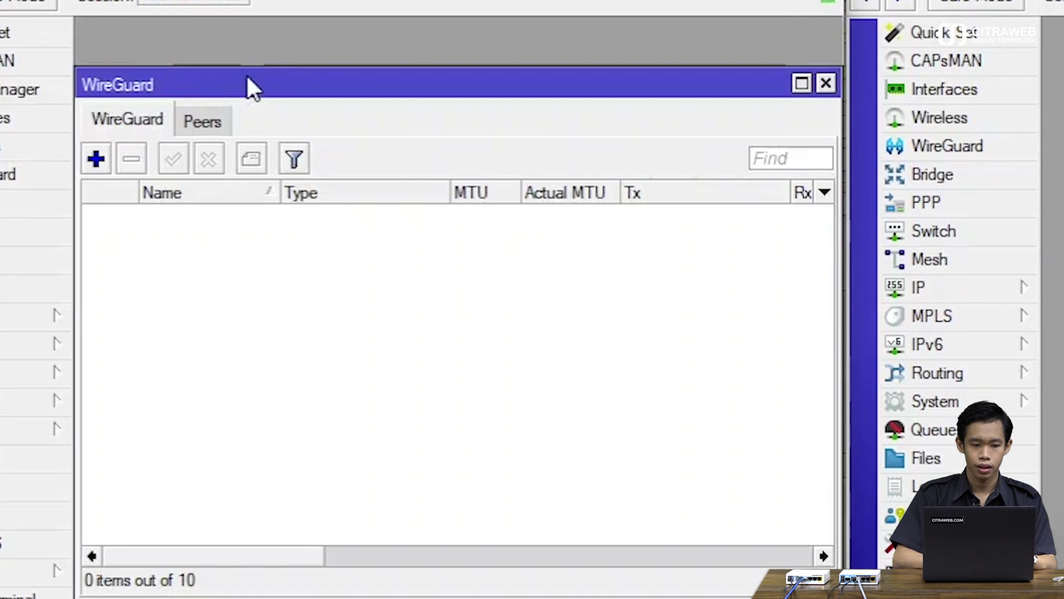
drag(248, 78, 253, 28)
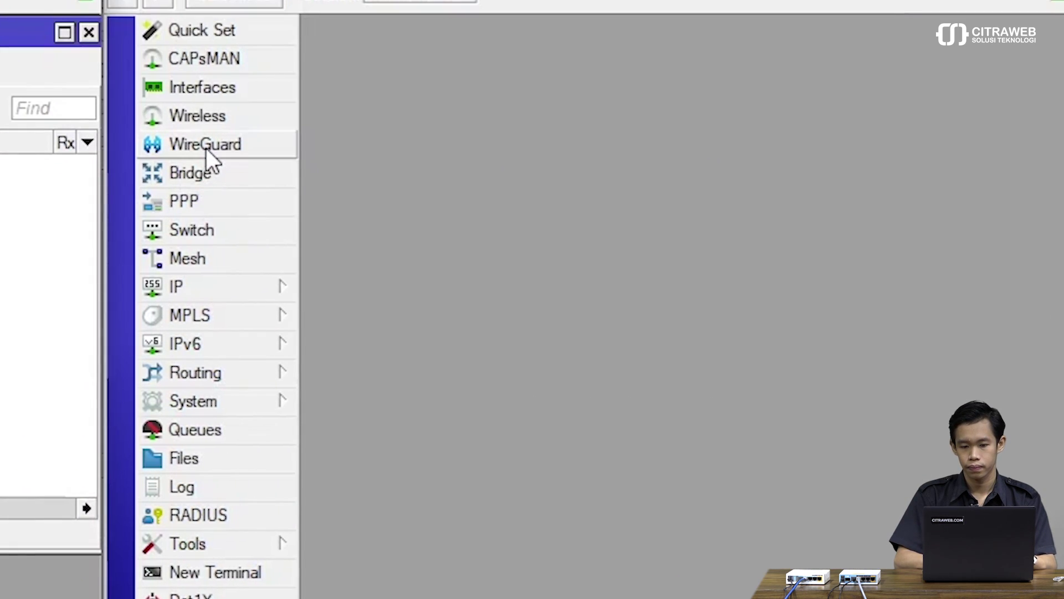
click(207, 152)
drag(498, 225, 501, 41)
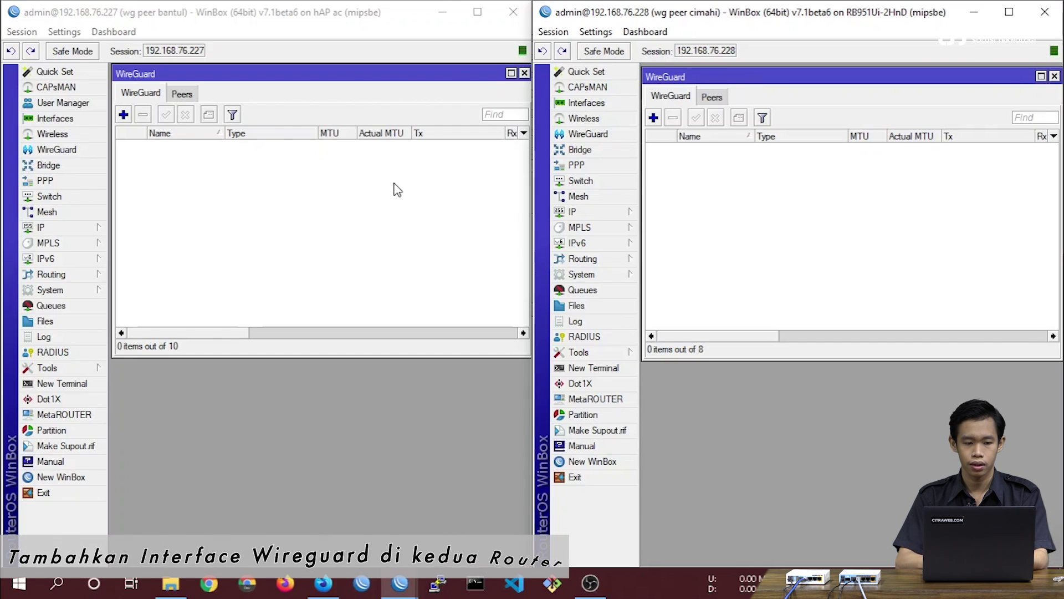
Create a WireGuard interface on each router, keeping the name wireguard1, MTU 1420 and listen port 13231
click(124, 115)
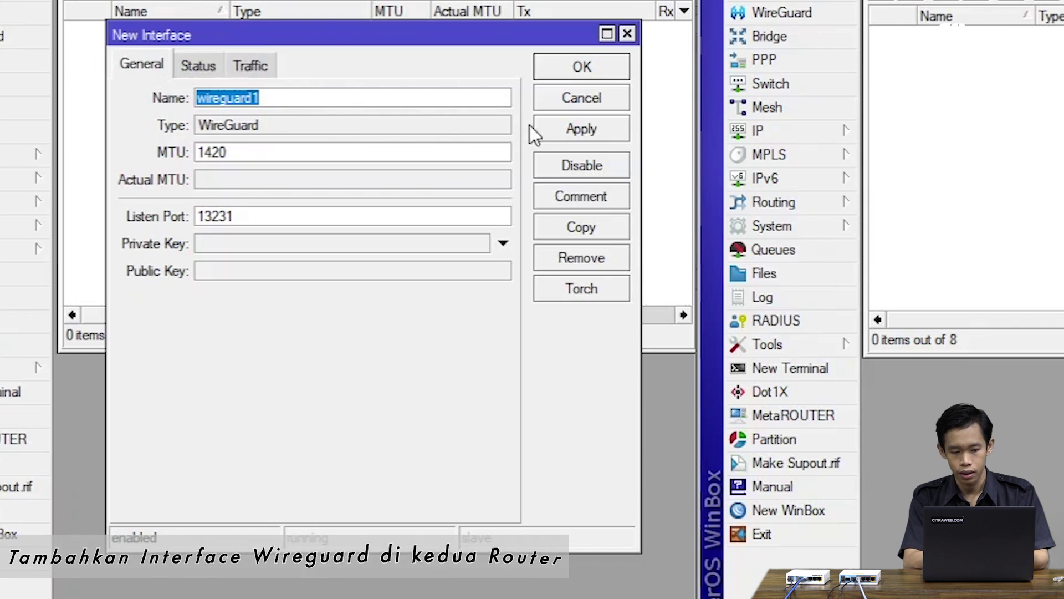
click(554, 126)
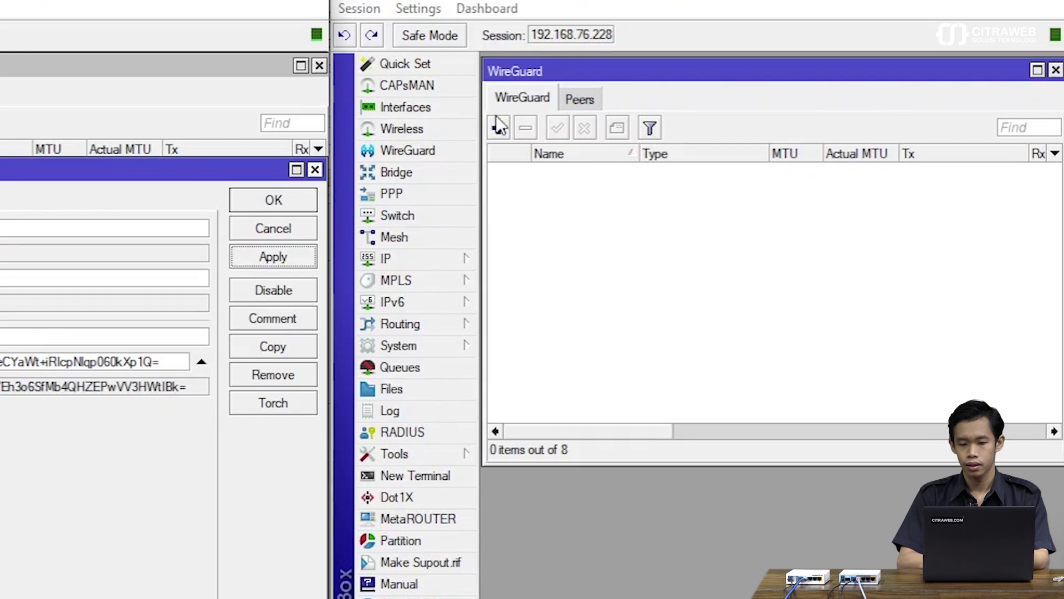
click(500, 128)
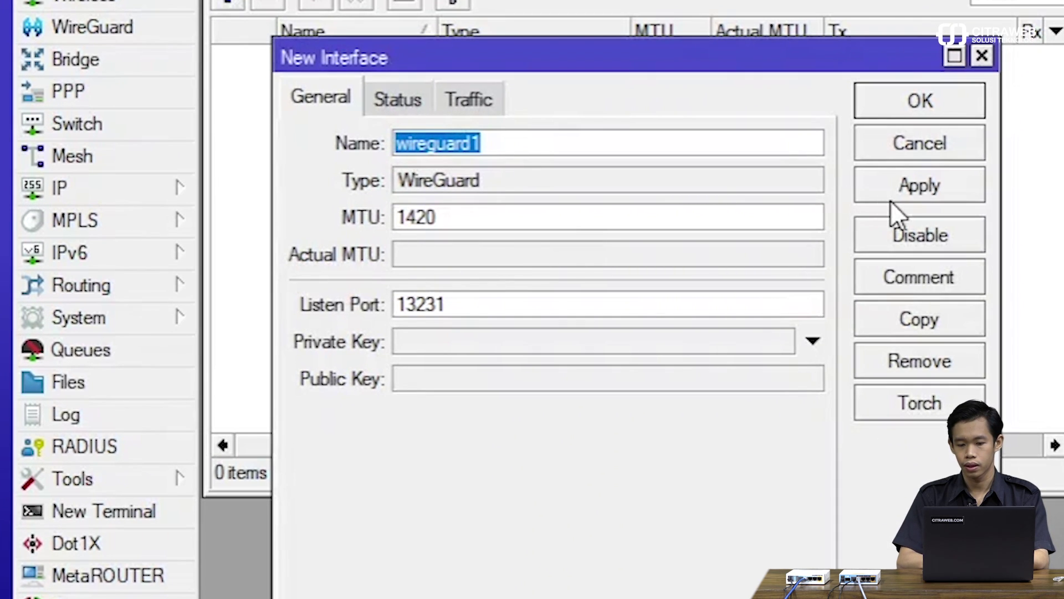
click(927, 243)
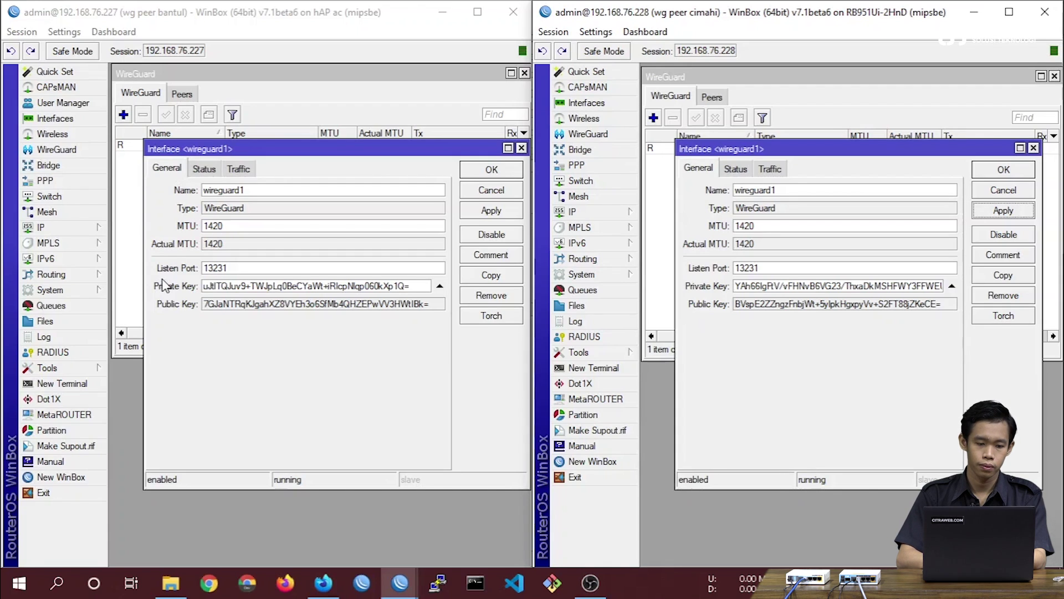
On the bantul router, start a new IP address entry with address 172.28.20.1/32 on interface wireguard1
click(32, 230)
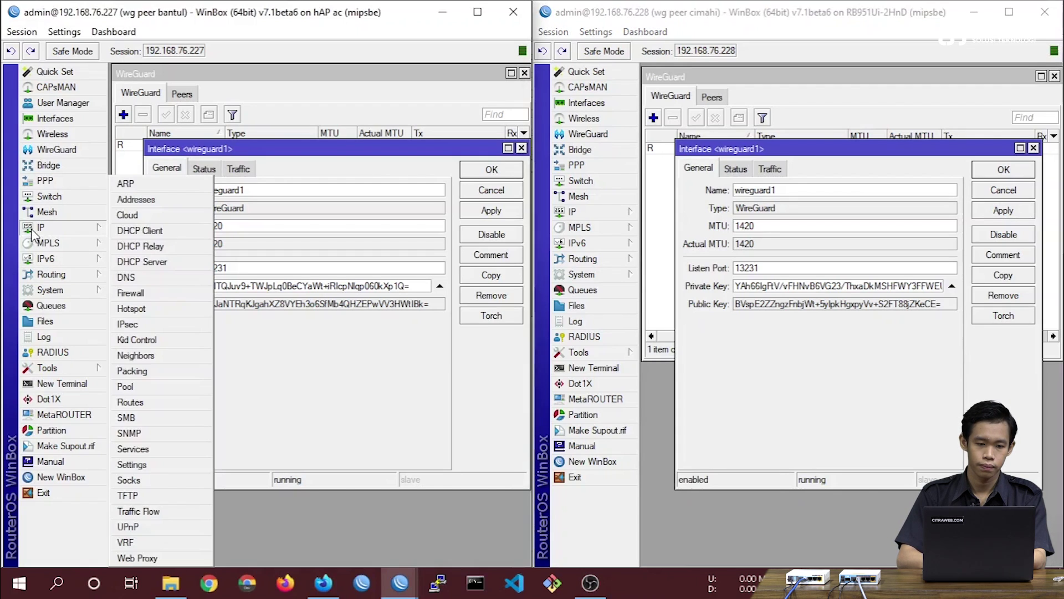
click(147, 201)
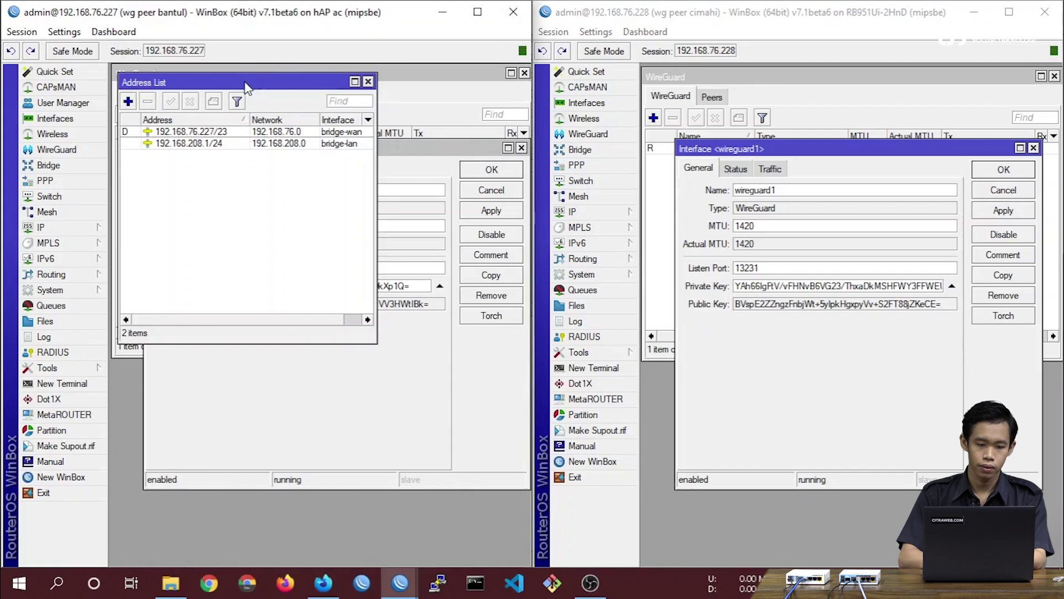
drag(250, 90, 303, 210)
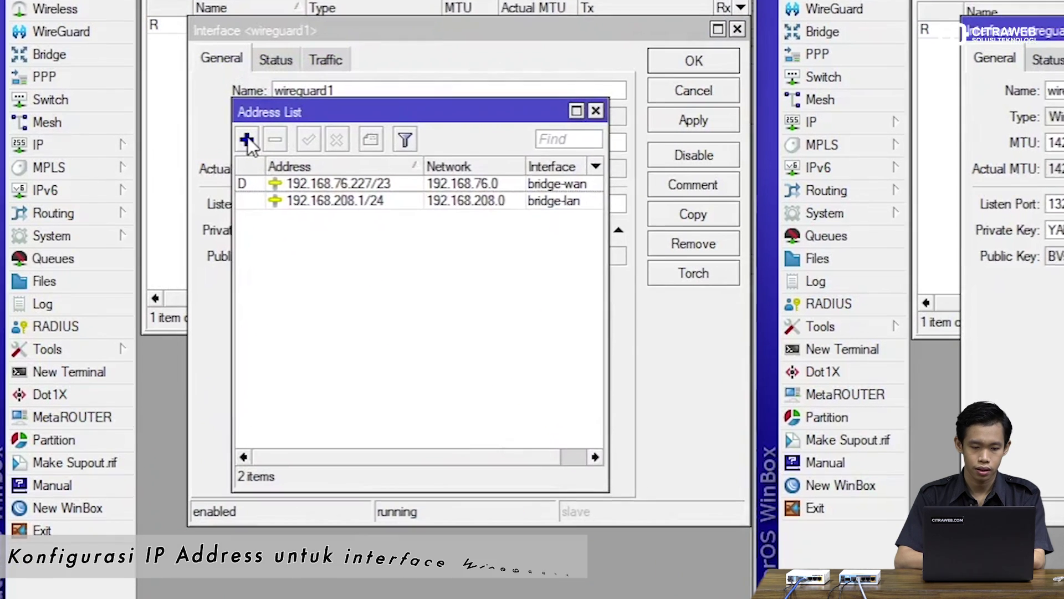
click(184, 223)
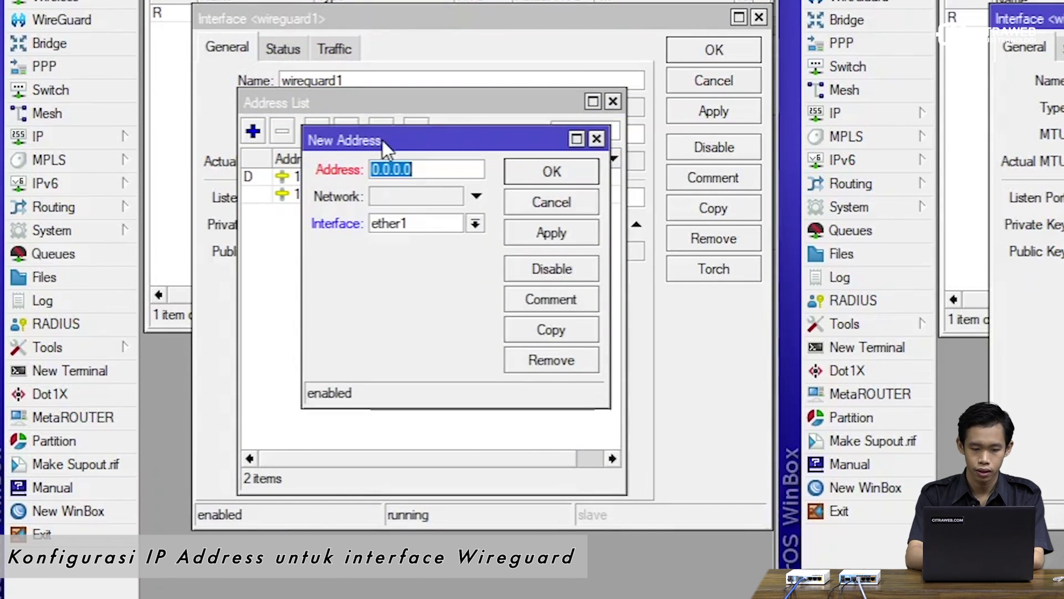
drag(383, 141, 374, 274)
text(172)
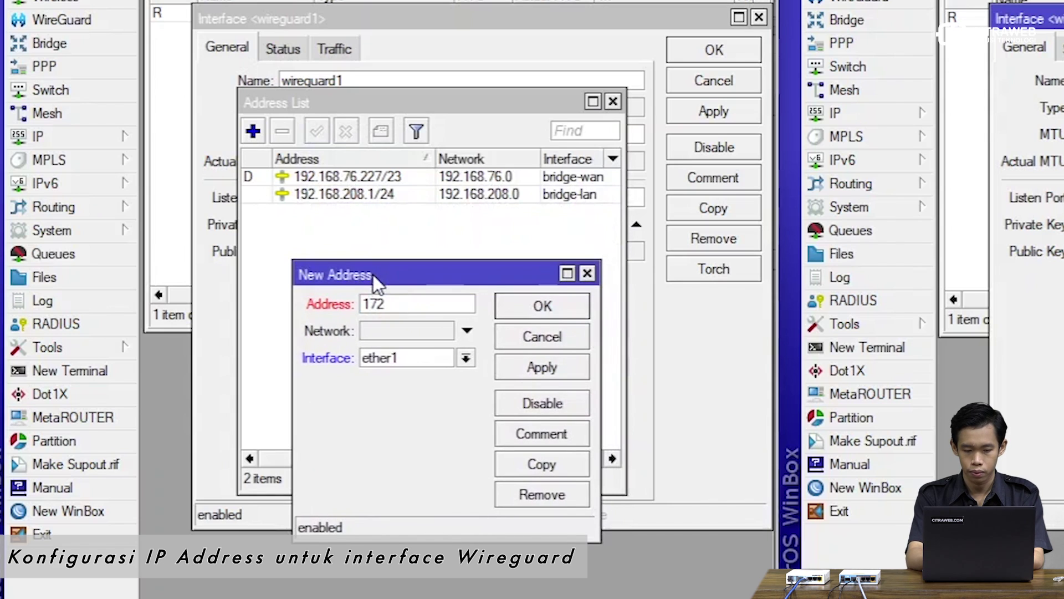
text(.28.20.1)
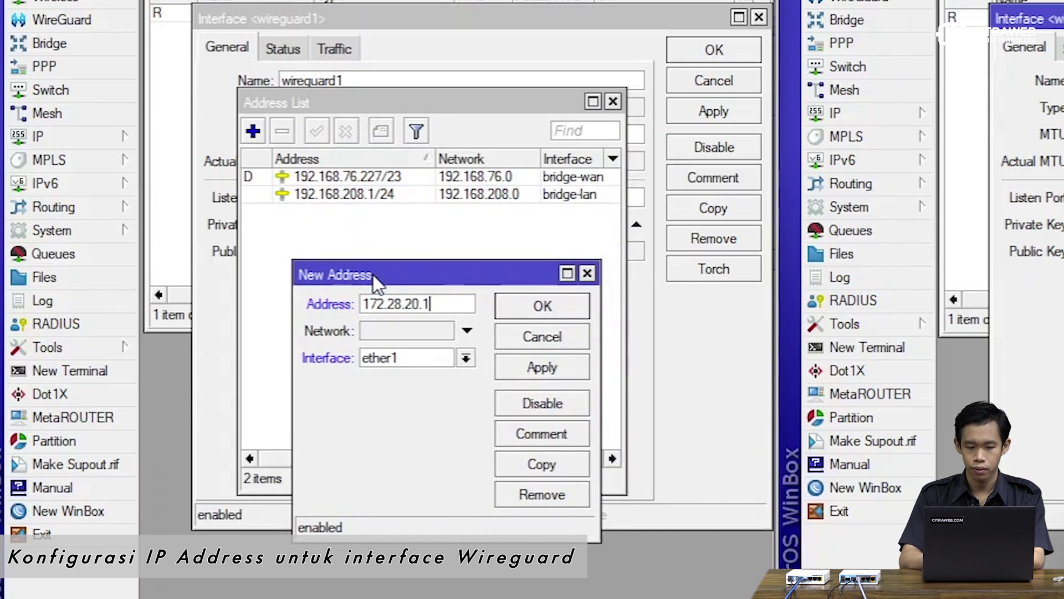
text(/)
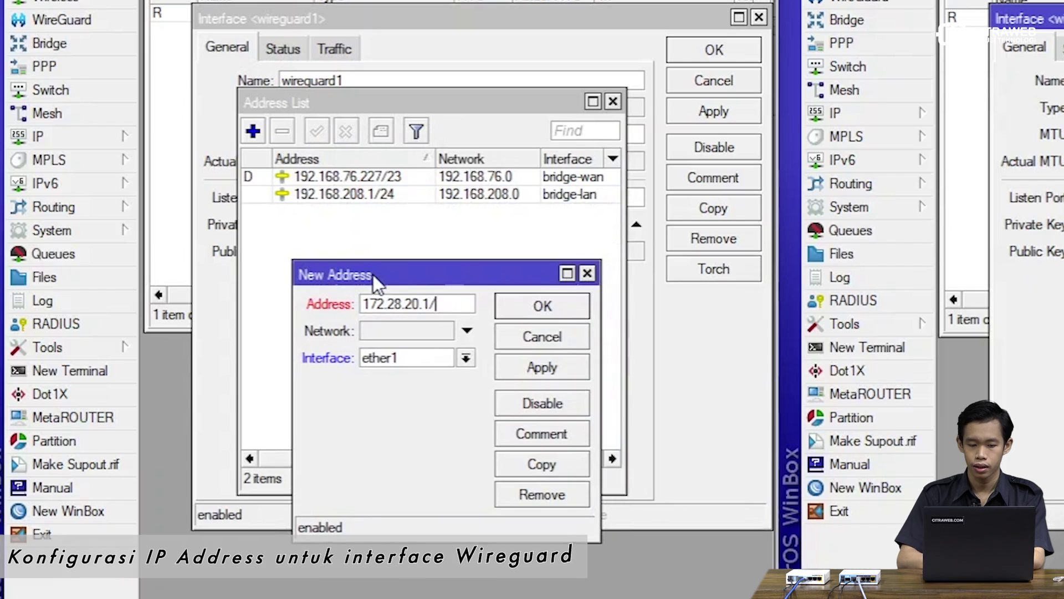
text(32)
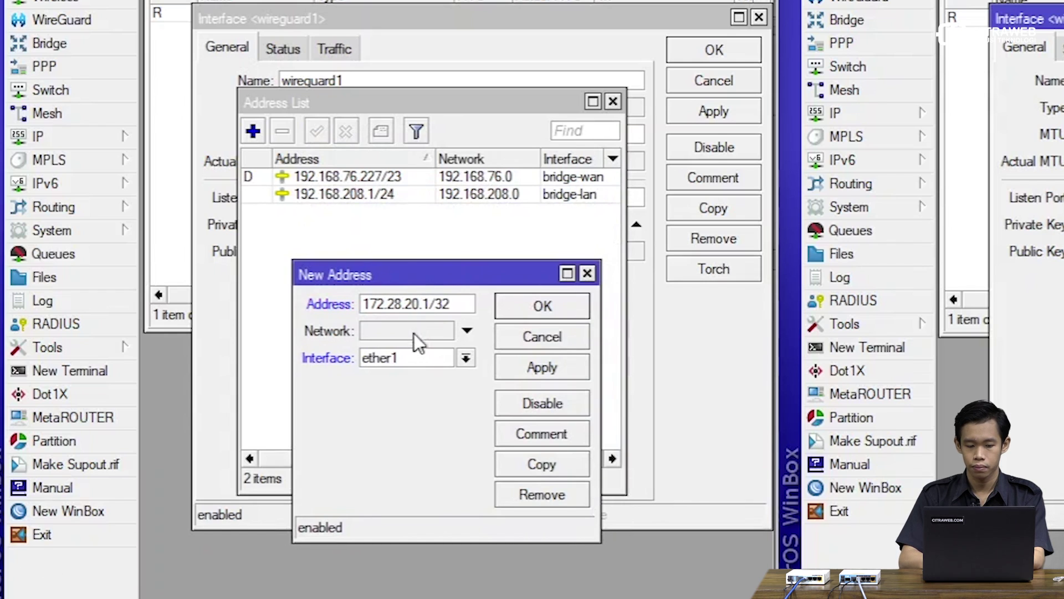
click(412, 358)
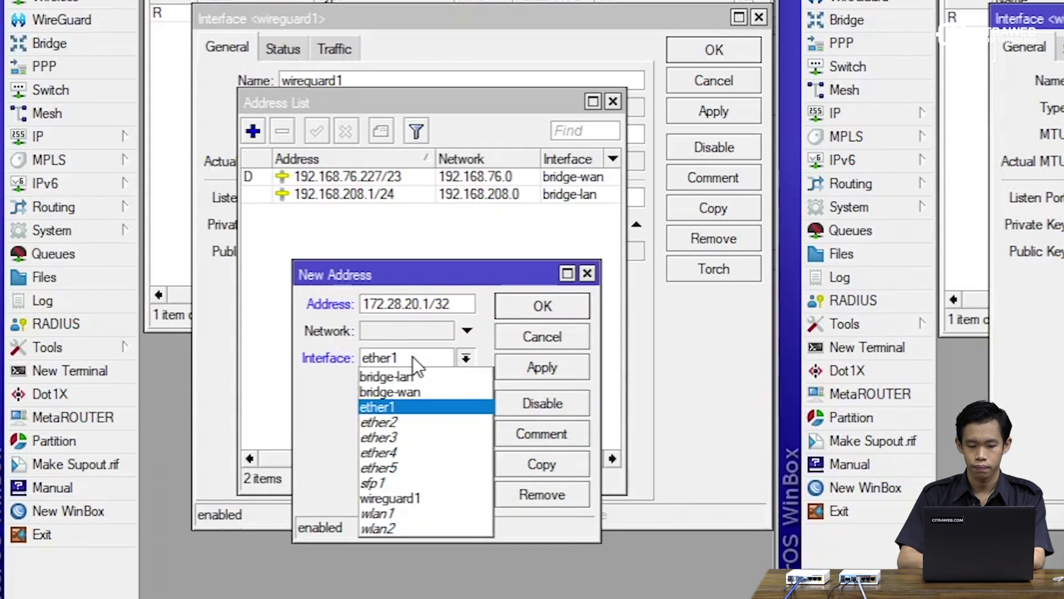
click(401, 500)
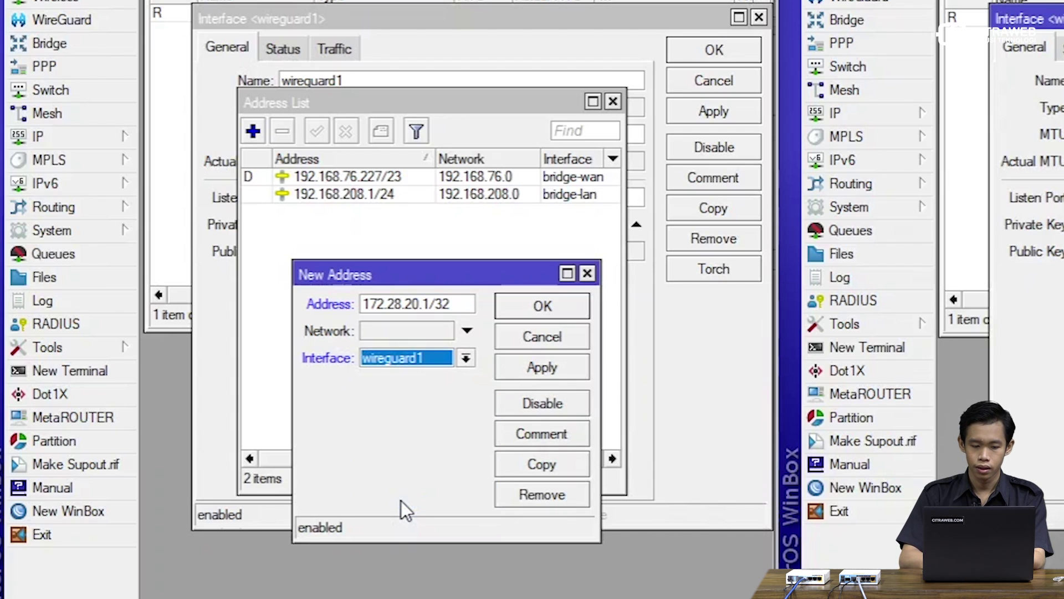
Set the new address's network to 172.28.20.2, copy that value and save the entry
click(392, 331)
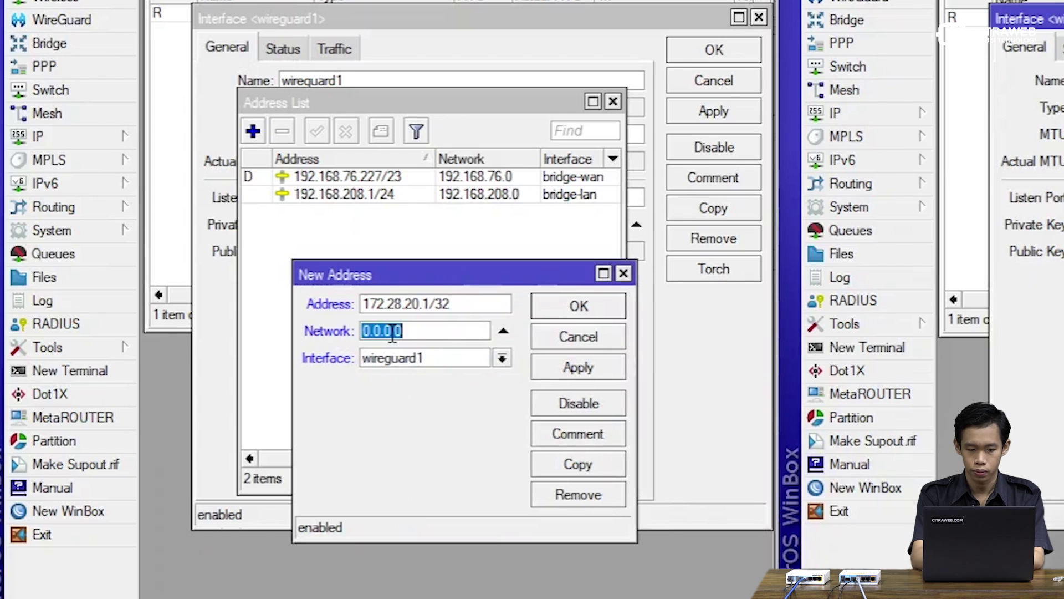
text(172.)
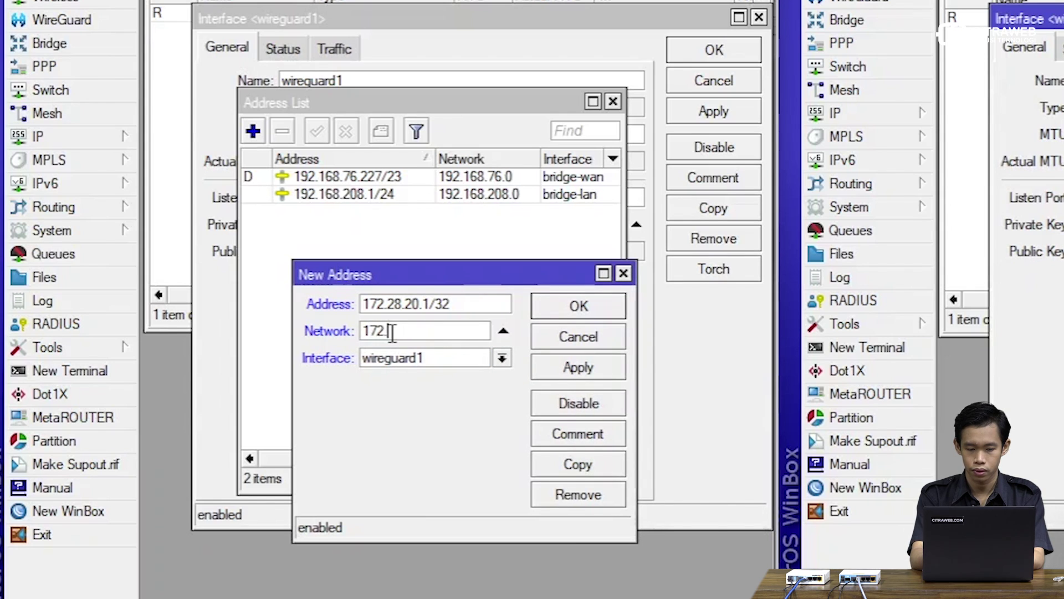
text(28.20.2)
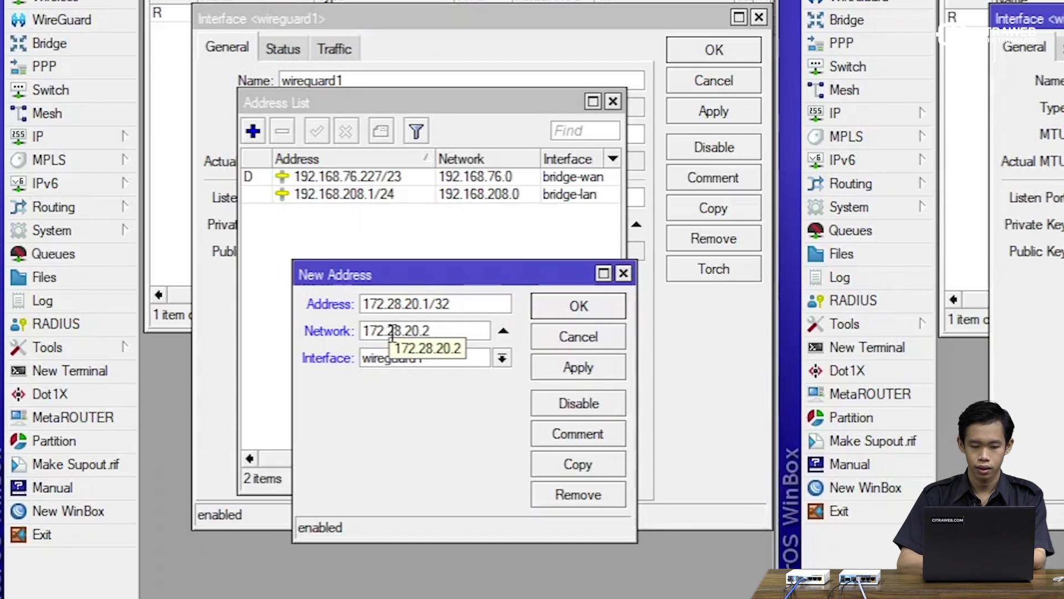
double_click(391, 331)
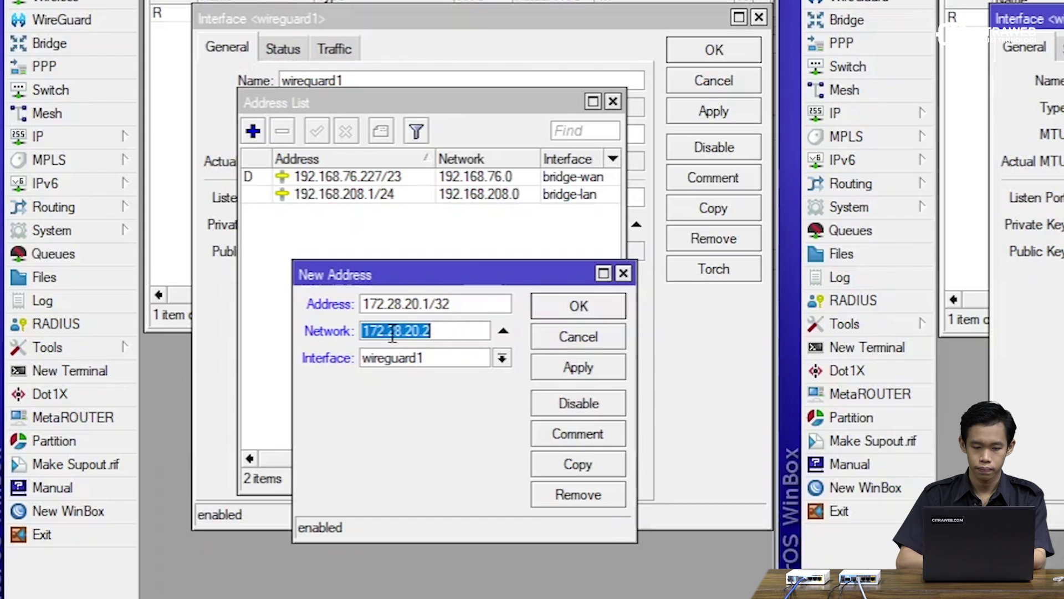
right_click(391, 332)
click(457, 371)
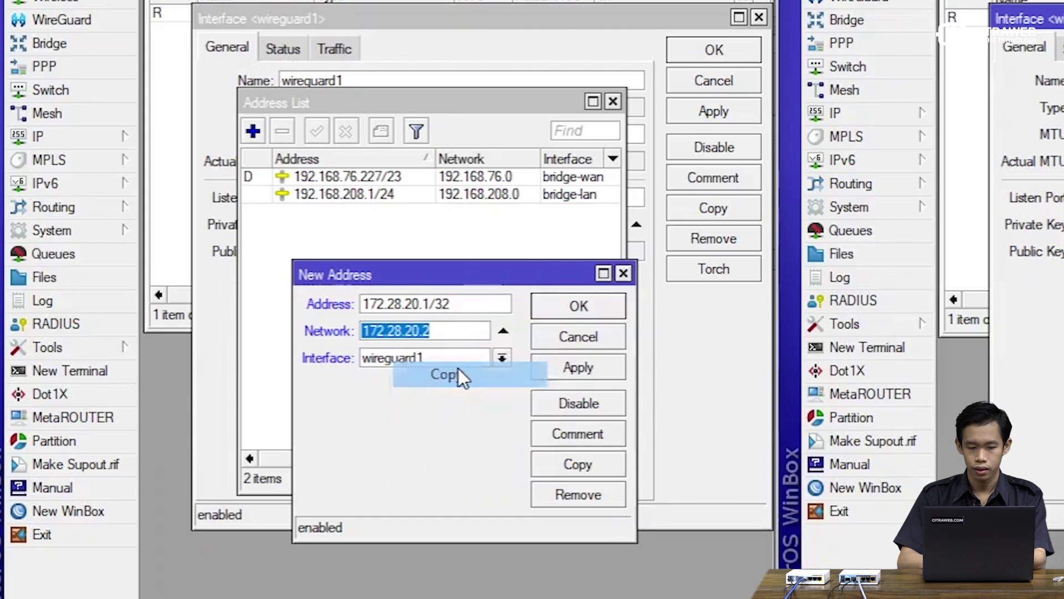
click(598, 374)
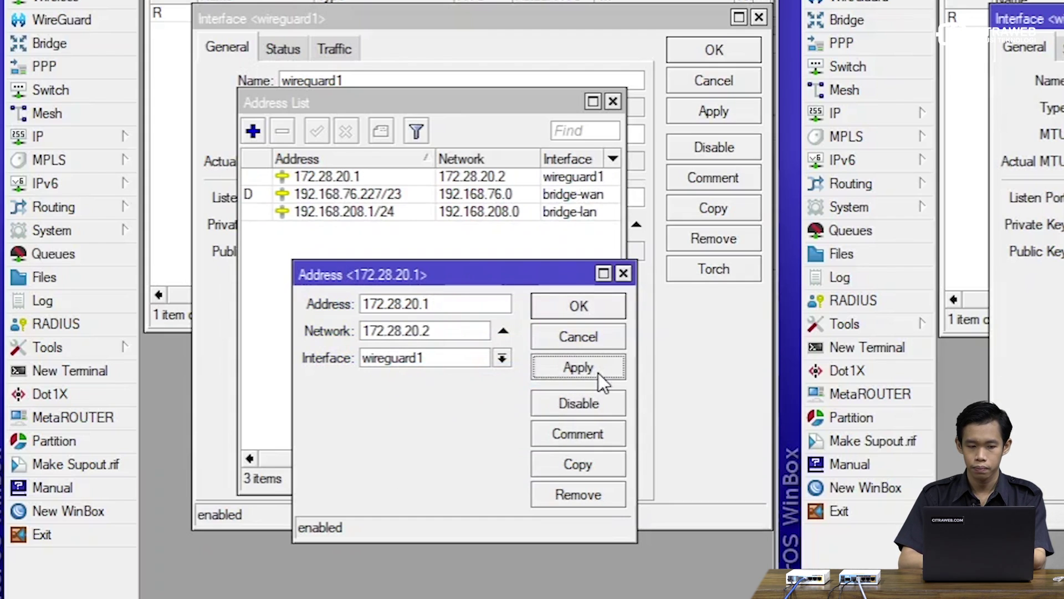
click(576, 306)
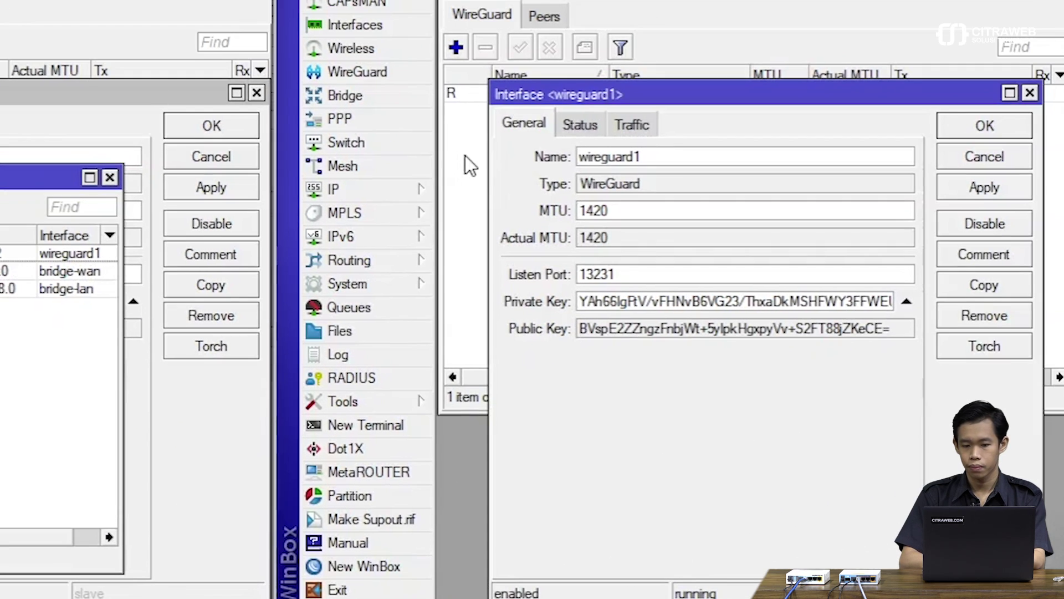
On the cimahi router, start a new IP address entry and paste 172.28.20.2 as its address
click(406, 190)
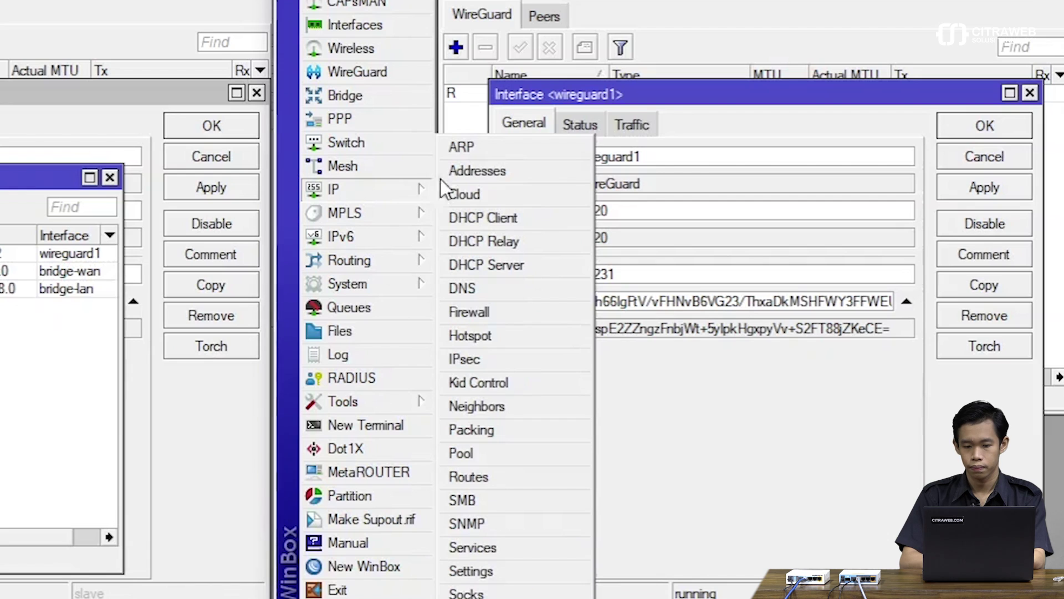
click(457, 172)
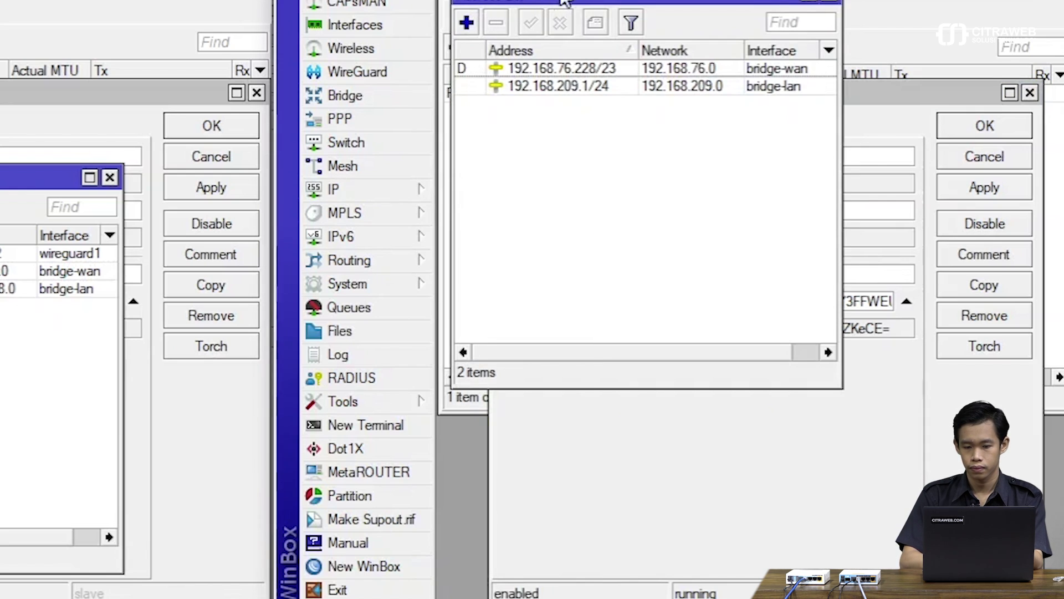
drag(564, 2, 652, 156)
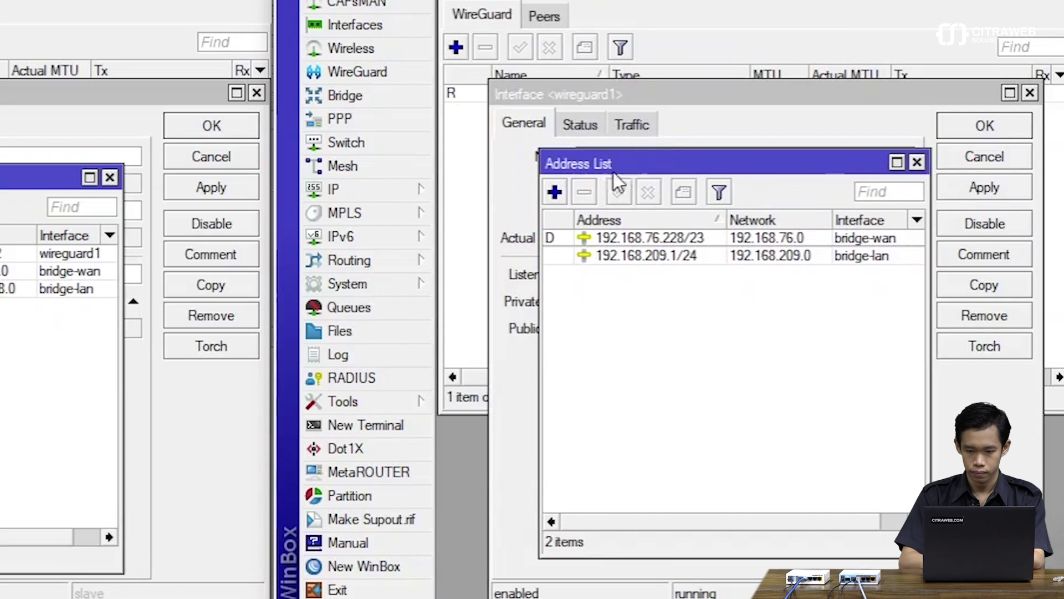
click(553, 190)
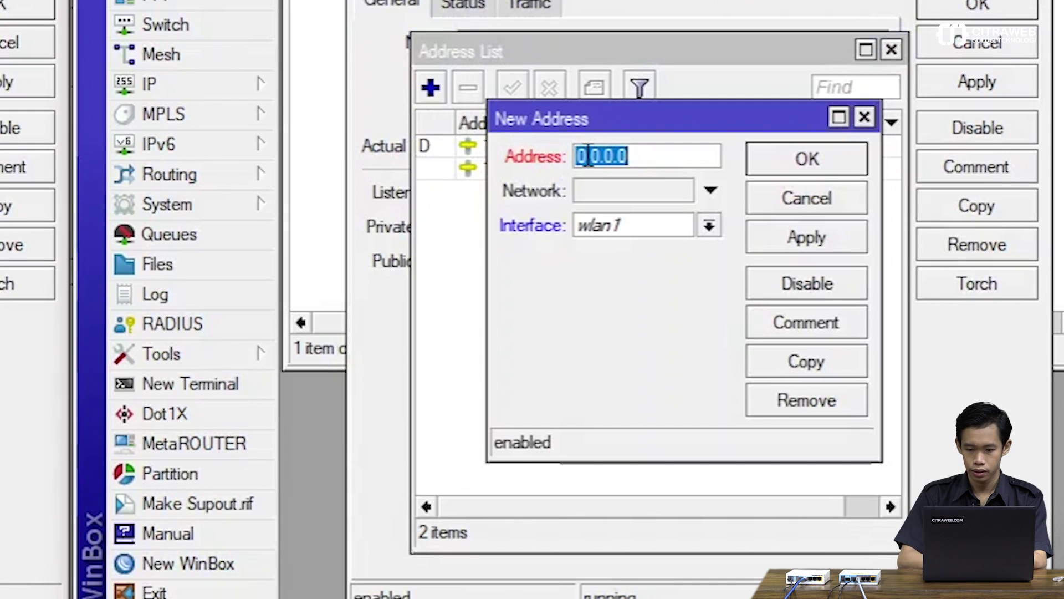
right_click(637, 208)
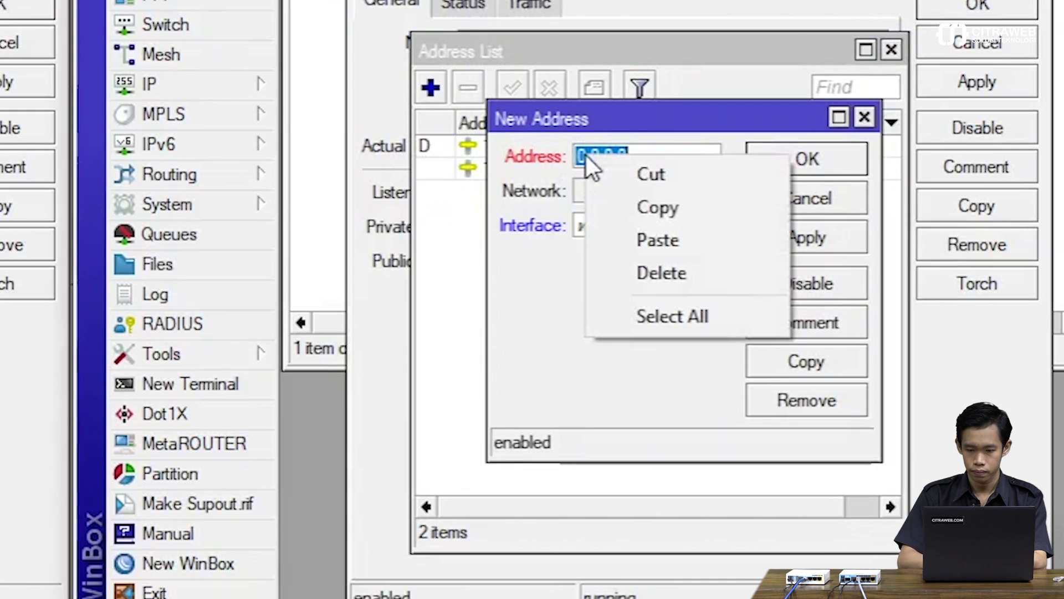
click(658, 239)
Set the new address's network on the cimahi router to 172.28.20.1
click(624, 195)
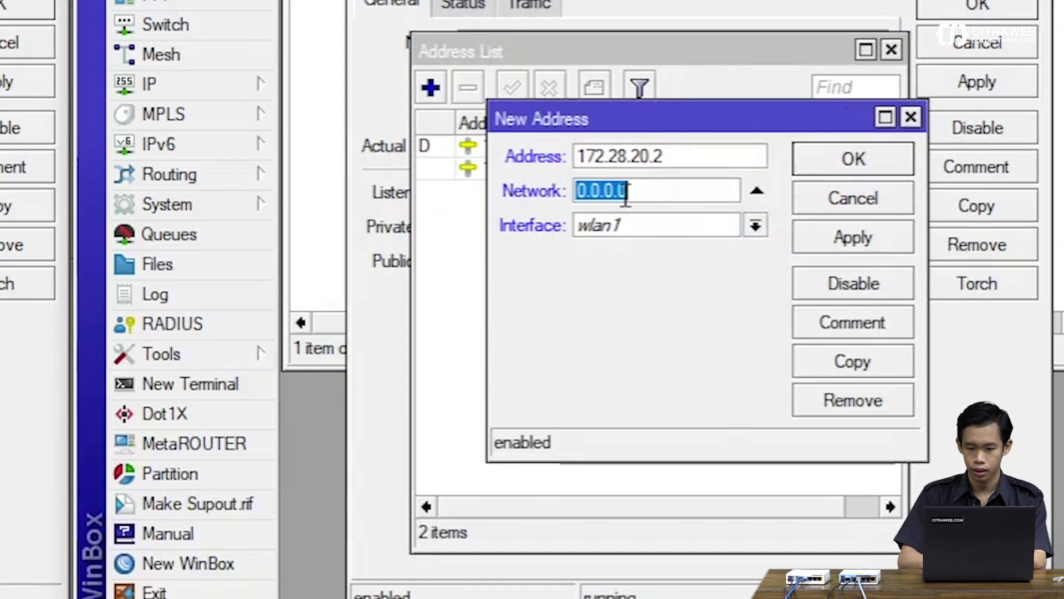
right_click(624, 195)
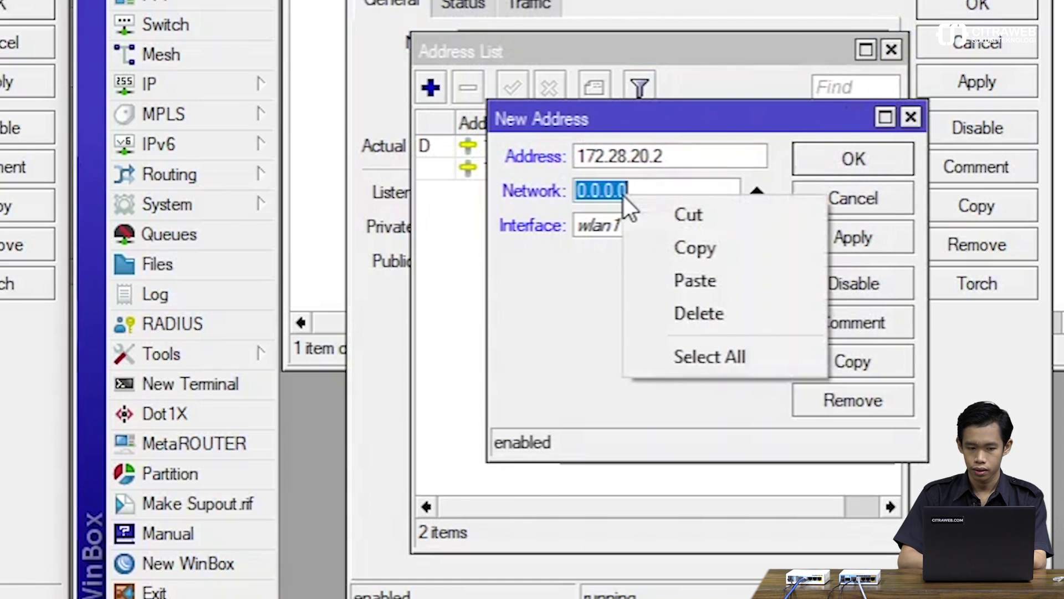
click(690, 287)
key(BackSpace)
text(172.28.20.1)
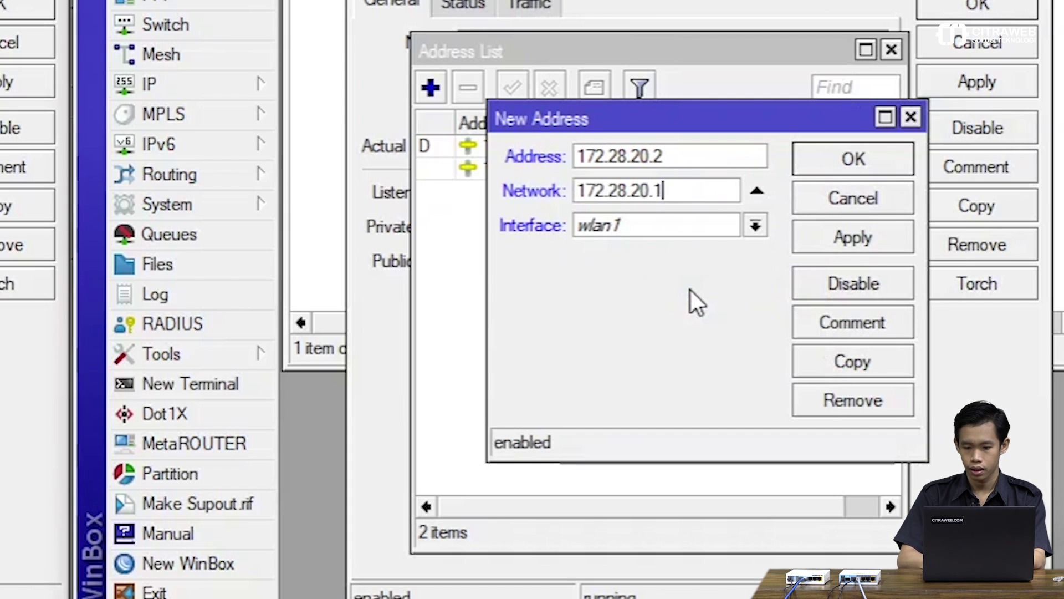
Assign the cimahi router's new address to interface wireguard1 and save the entry
click(685, 227)
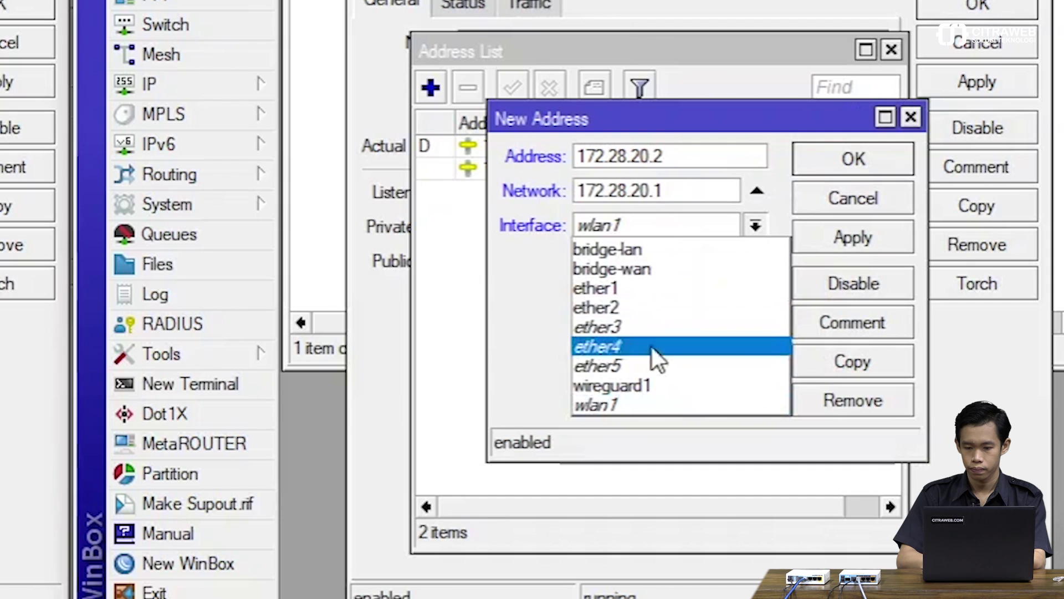
click(669, 384)
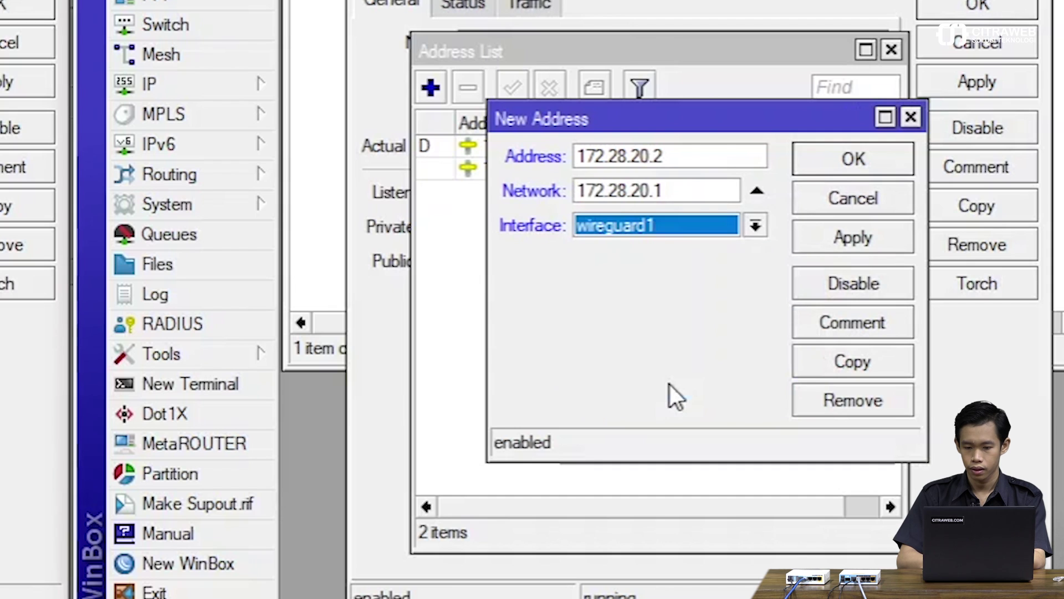
click(839, 244)
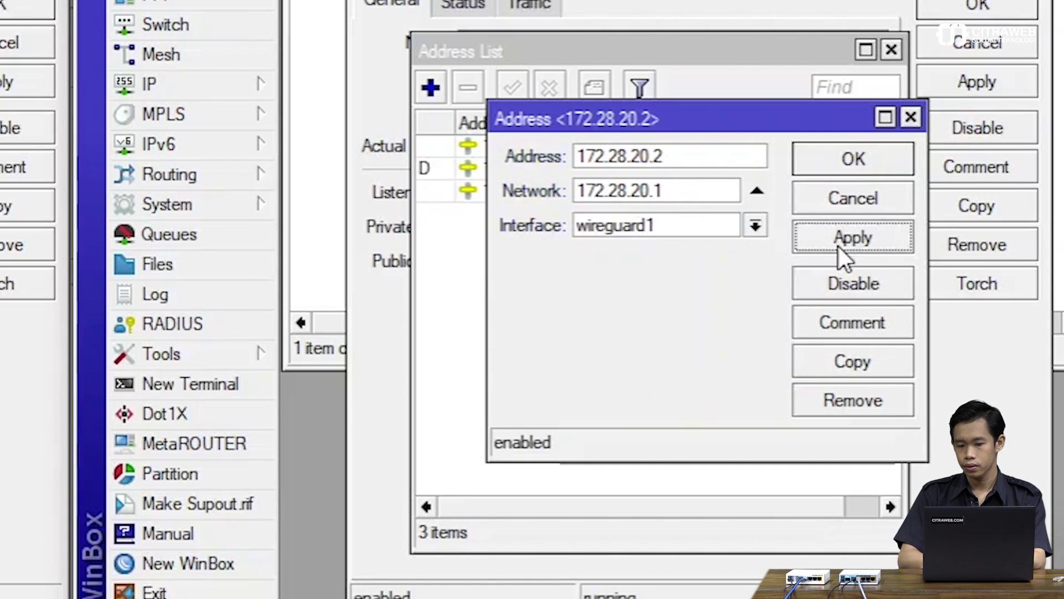
click(827, 168)
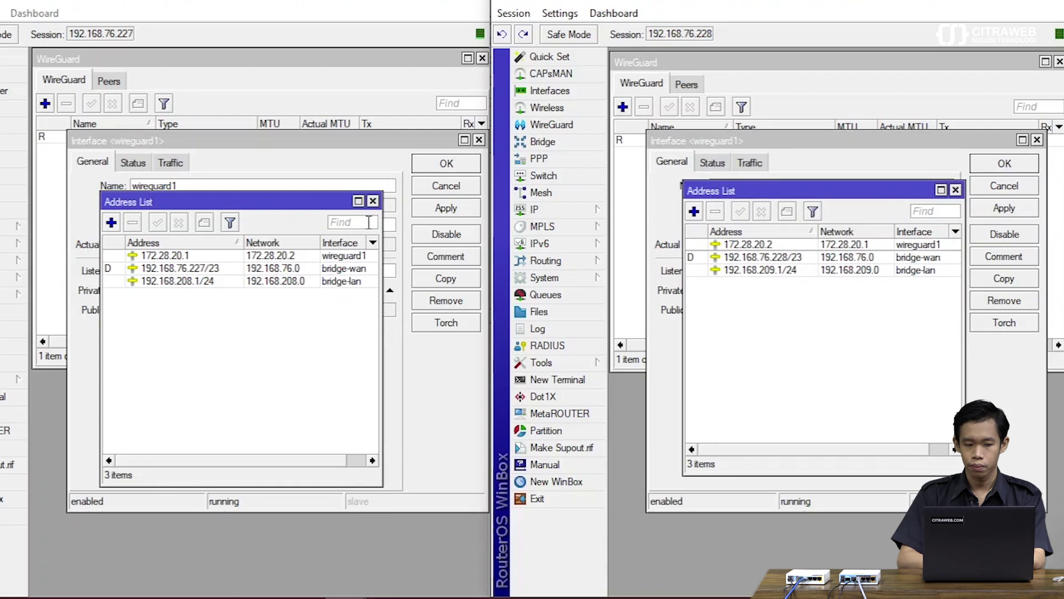
On the bantul router, start a new WireGuard peer on wireguard1 with the public key copied from the cimahi router's WireGuard interface
click(373, 200)
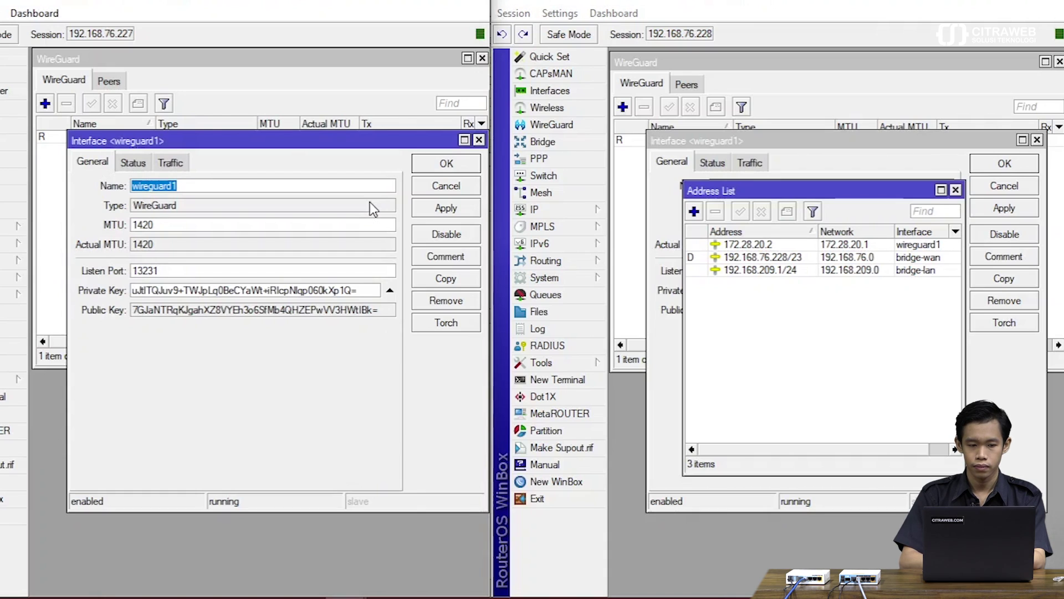
click(109, 82)
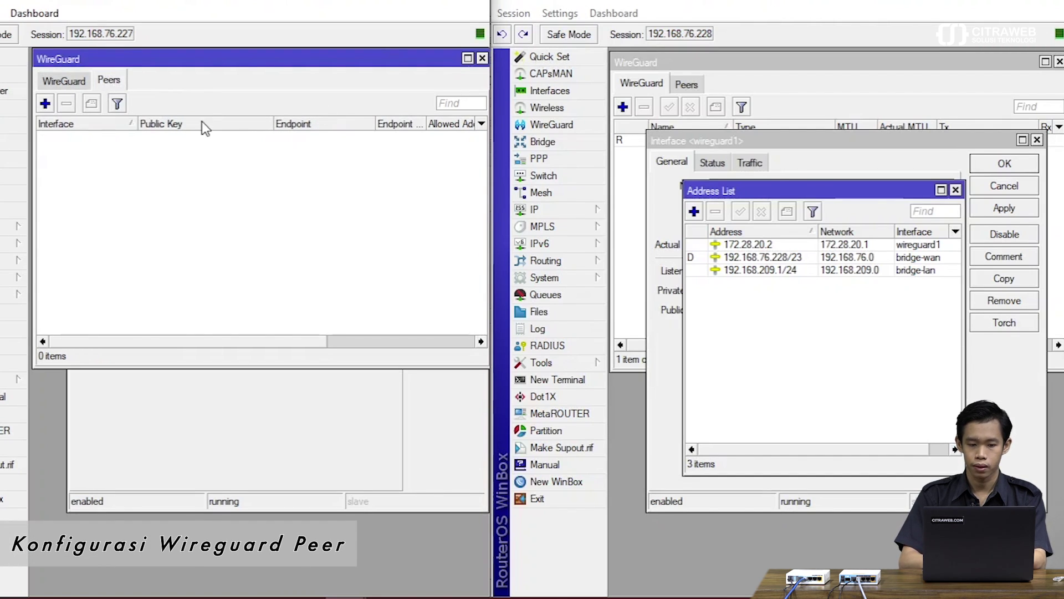
click(46, 105)
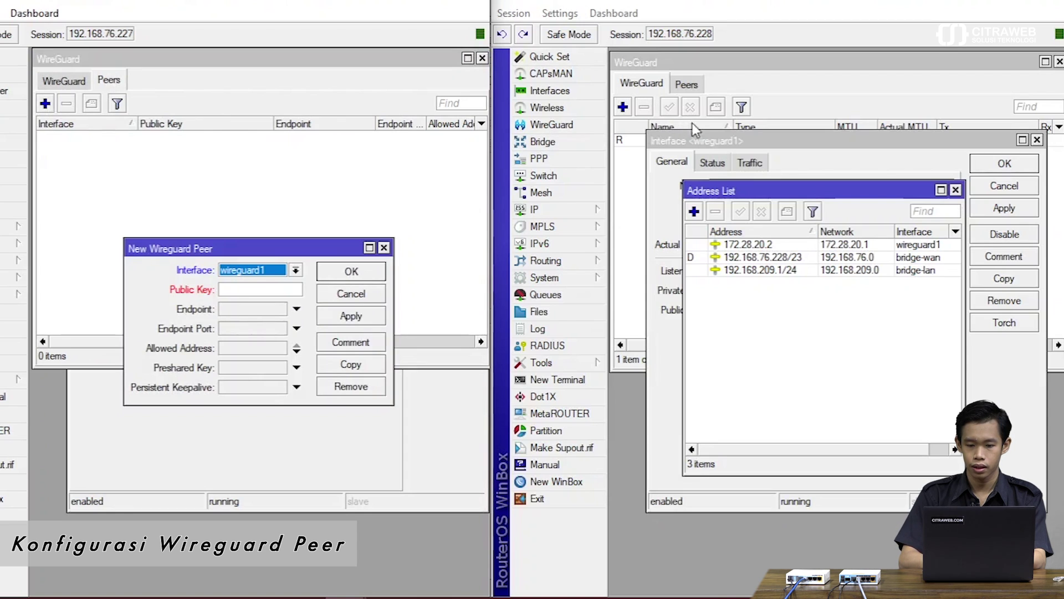
click(857, 141)
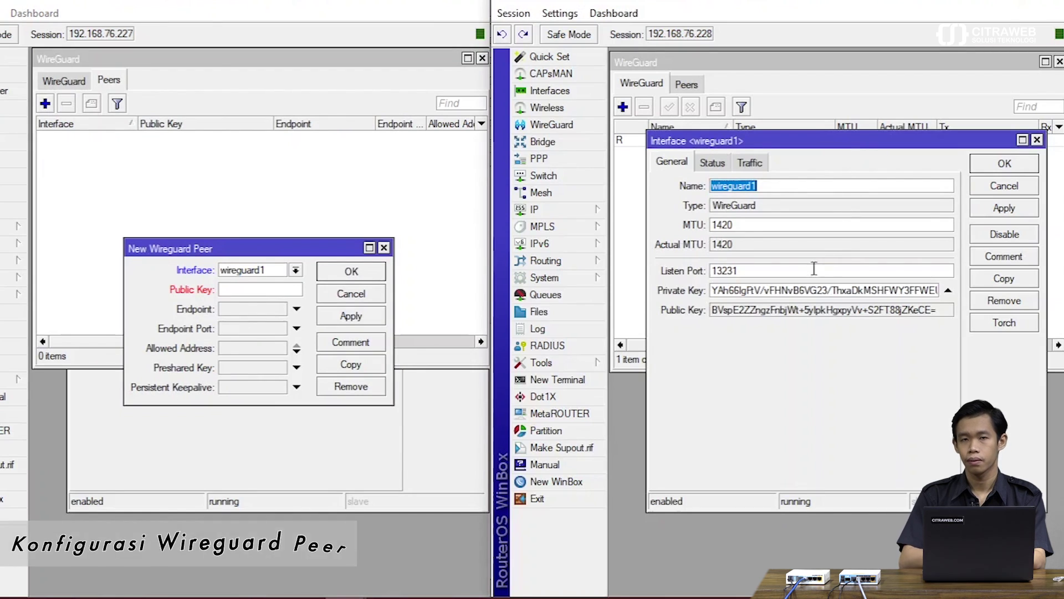
double_click(787, 311)
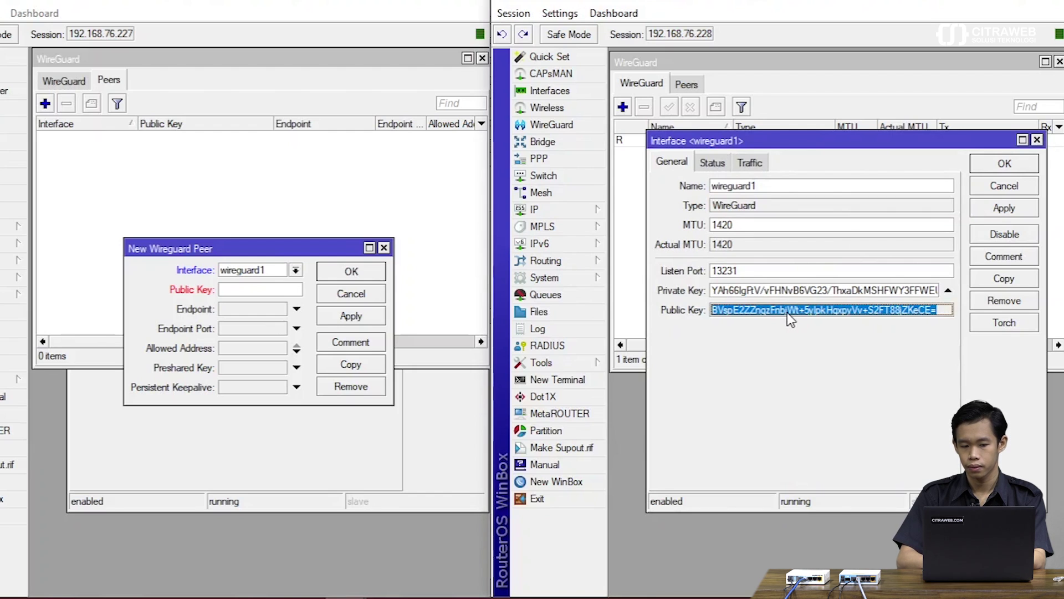
right_click(787, 311)
click(830, 323)
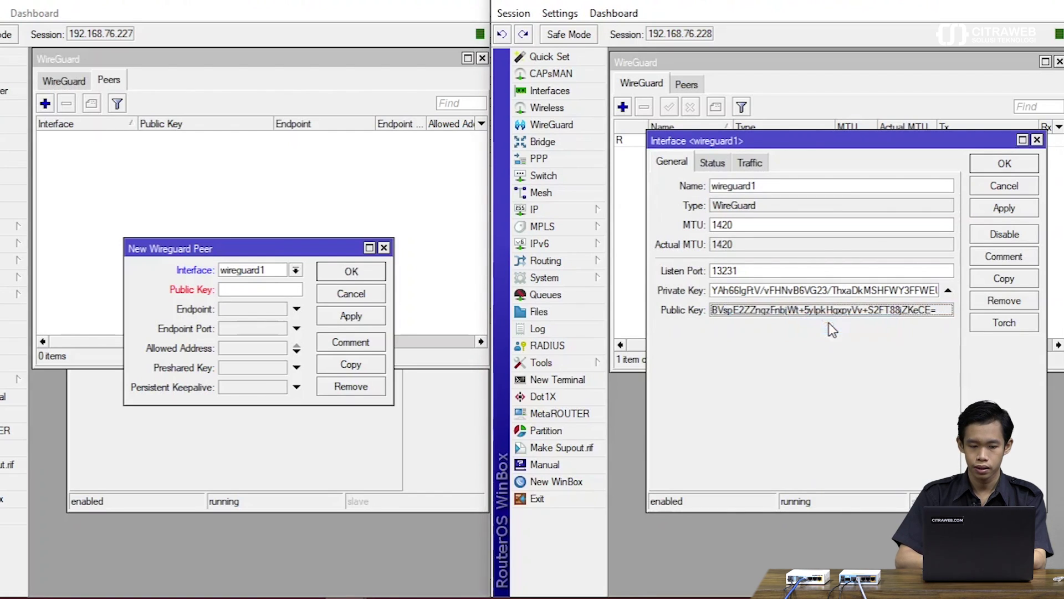
right_click(240, 284)
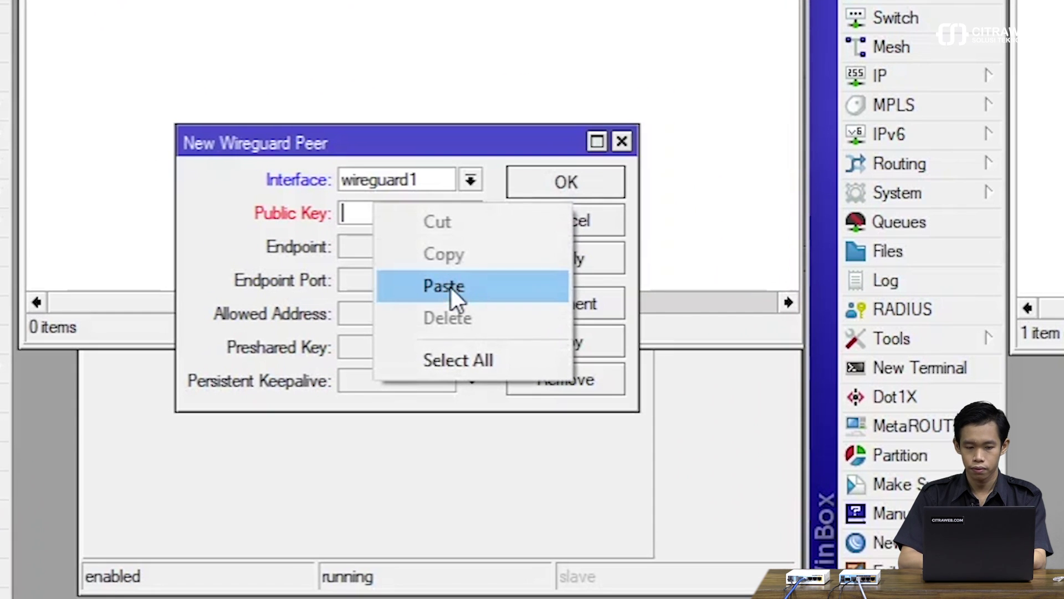
click(451, 287)
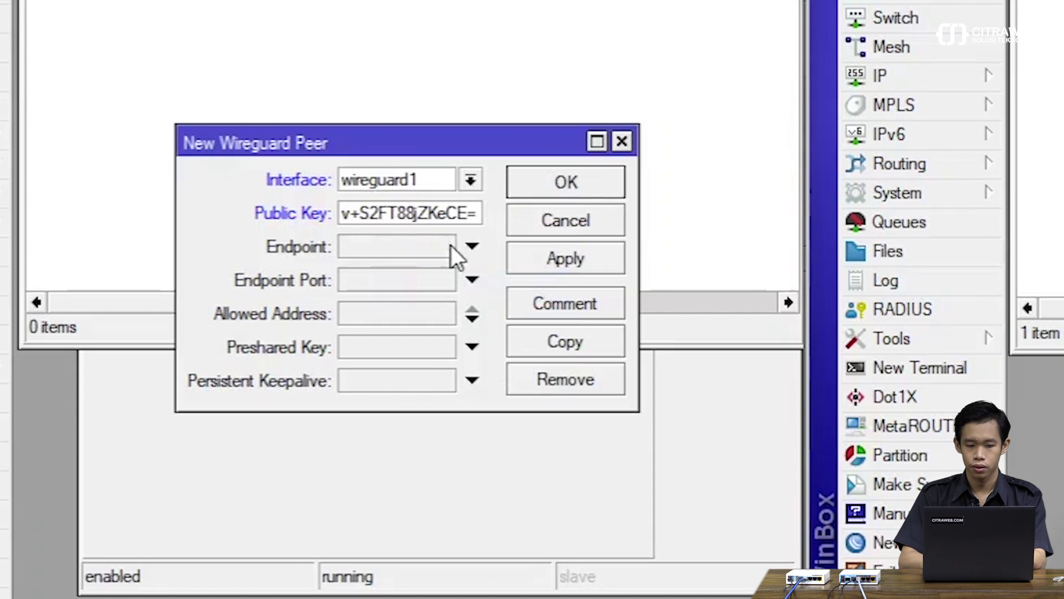
click(450, 183)
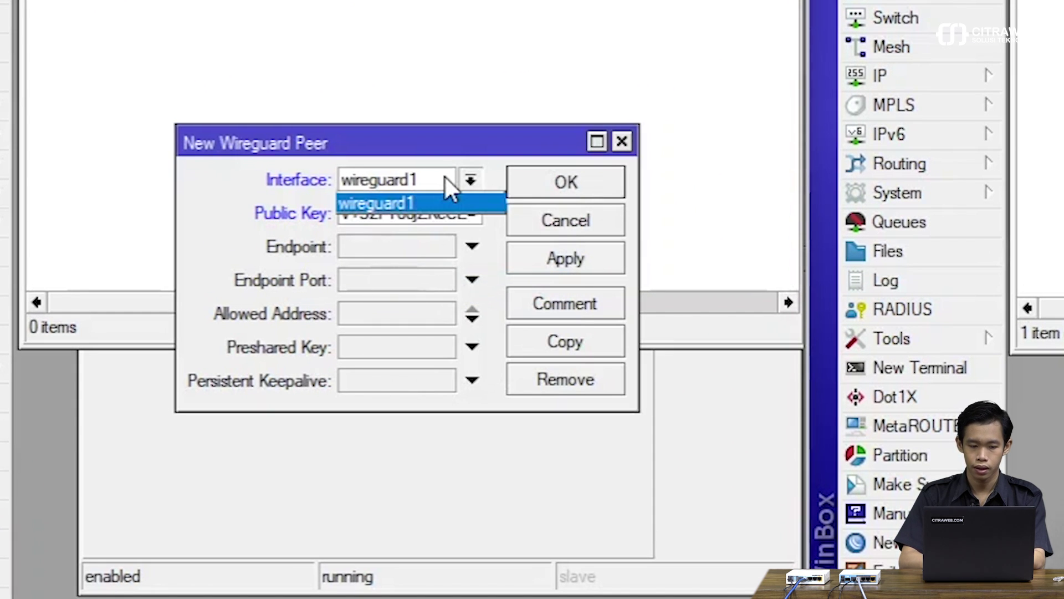
click(444, 175)
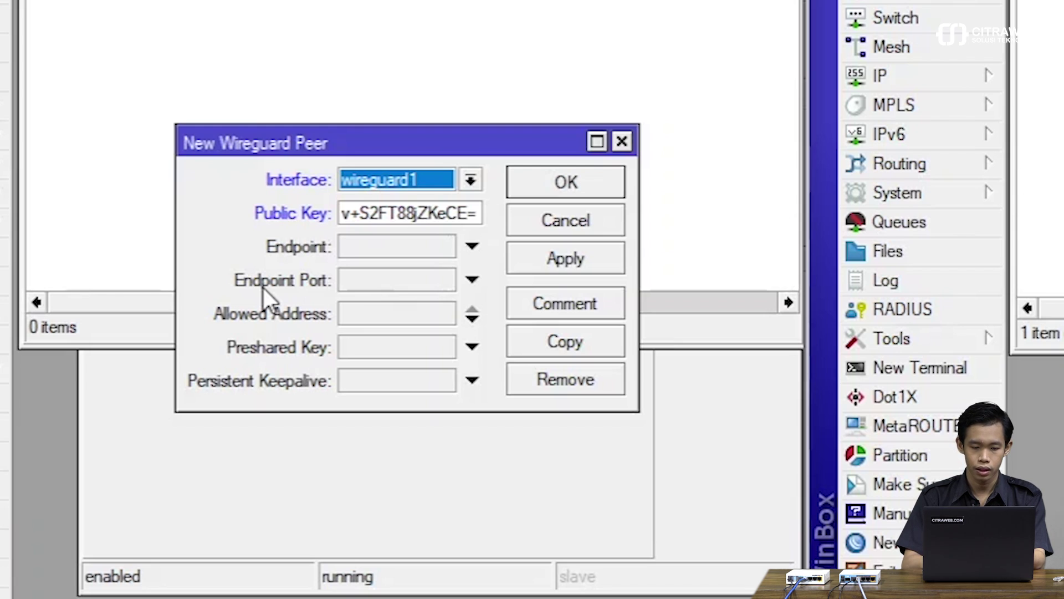
Set the bantul peer's allowed address to 172.28.20.2/32 and apply the peer
click(368, 312)
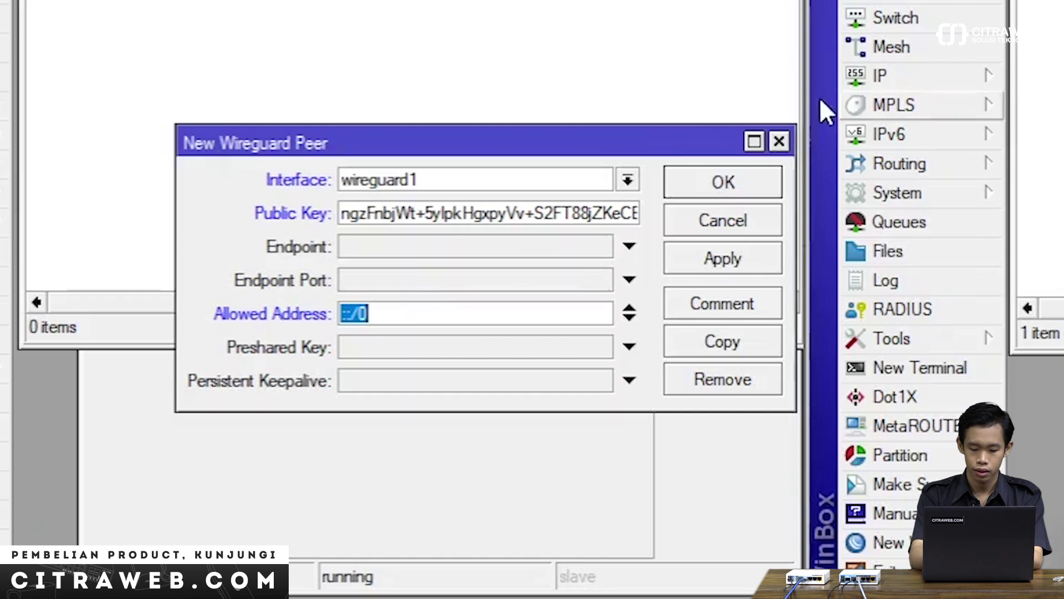
text(172.28)
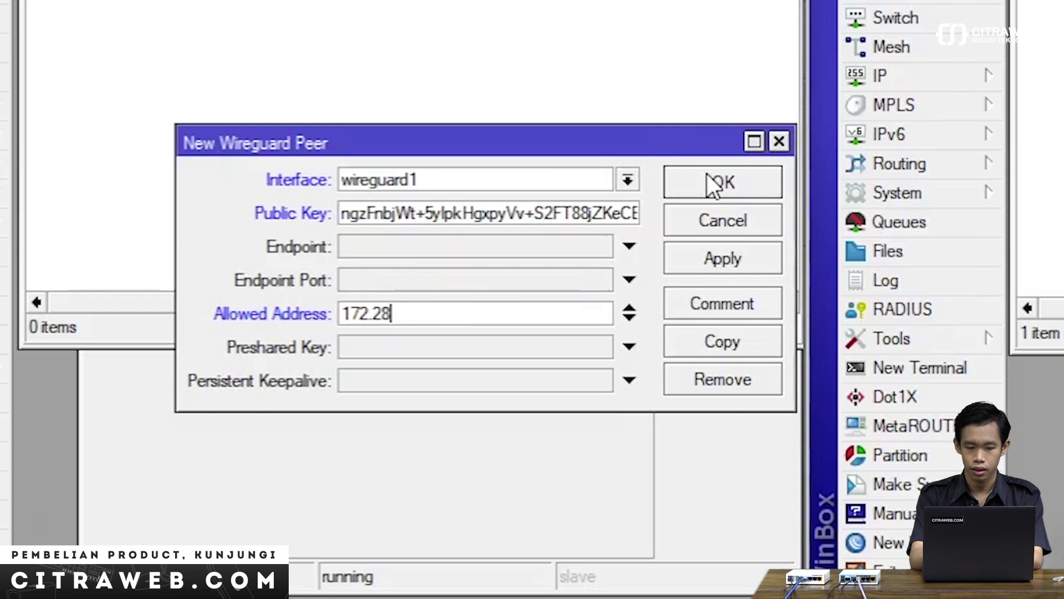
text(.20.2/)
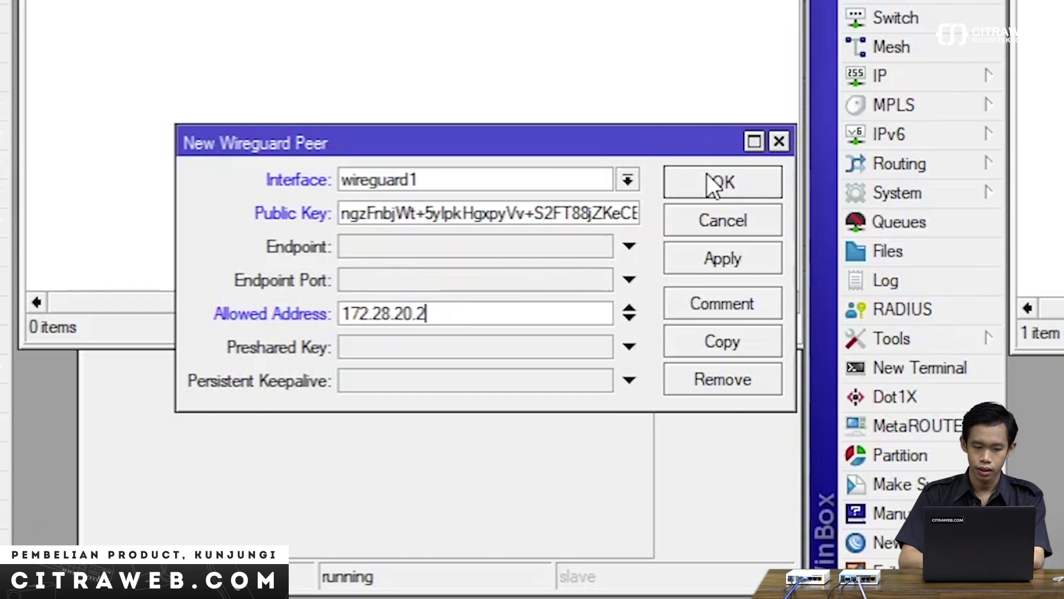
text(32)
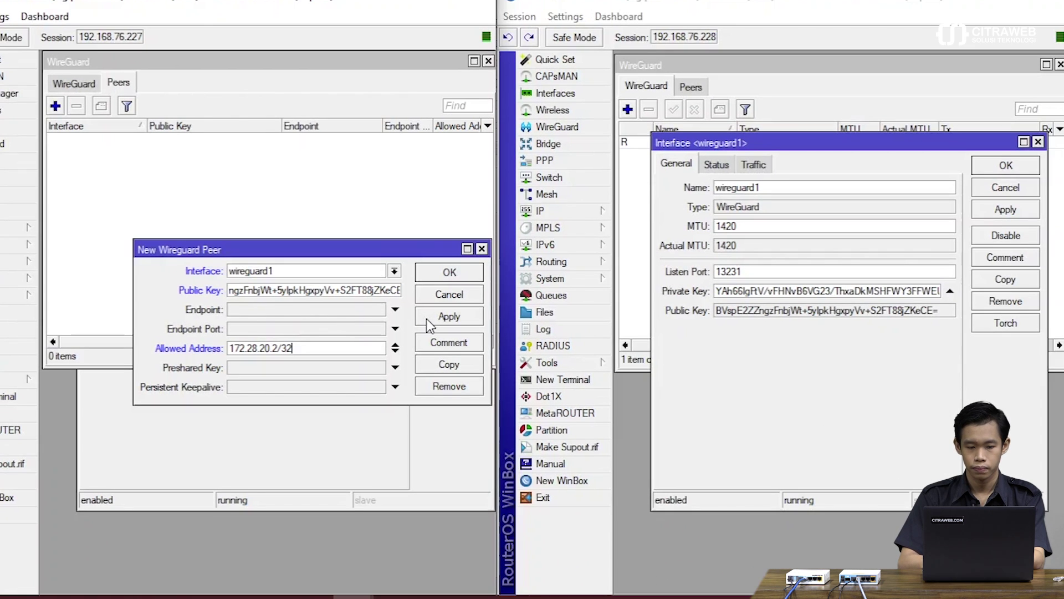
click(612, 277)
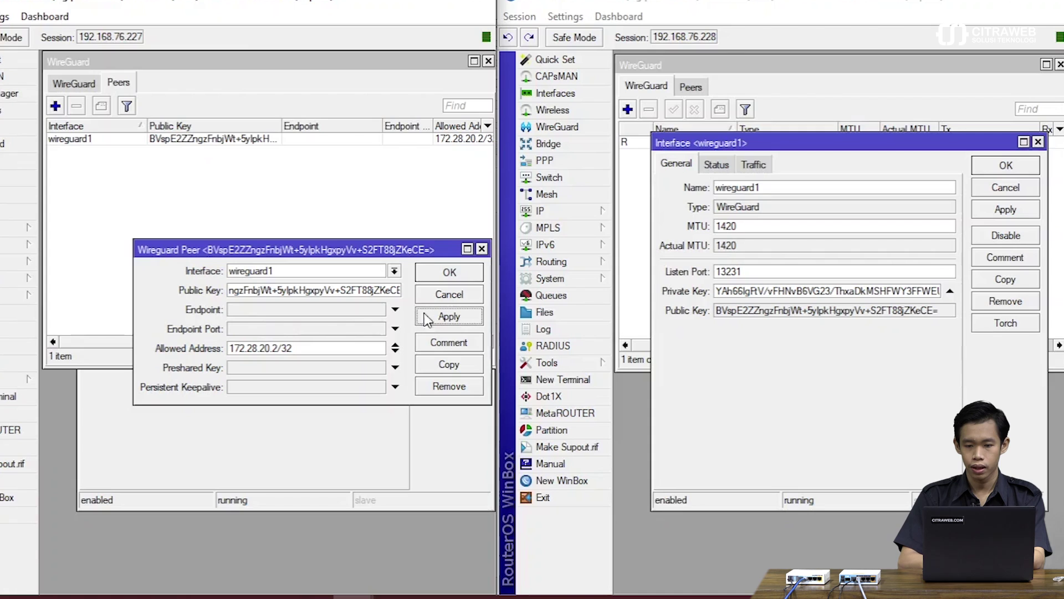
On the cimahi router, start a new WireGuard peer on wireguard1 with the public key copied from the bantul router's WireGuard interface
click(723, 69)
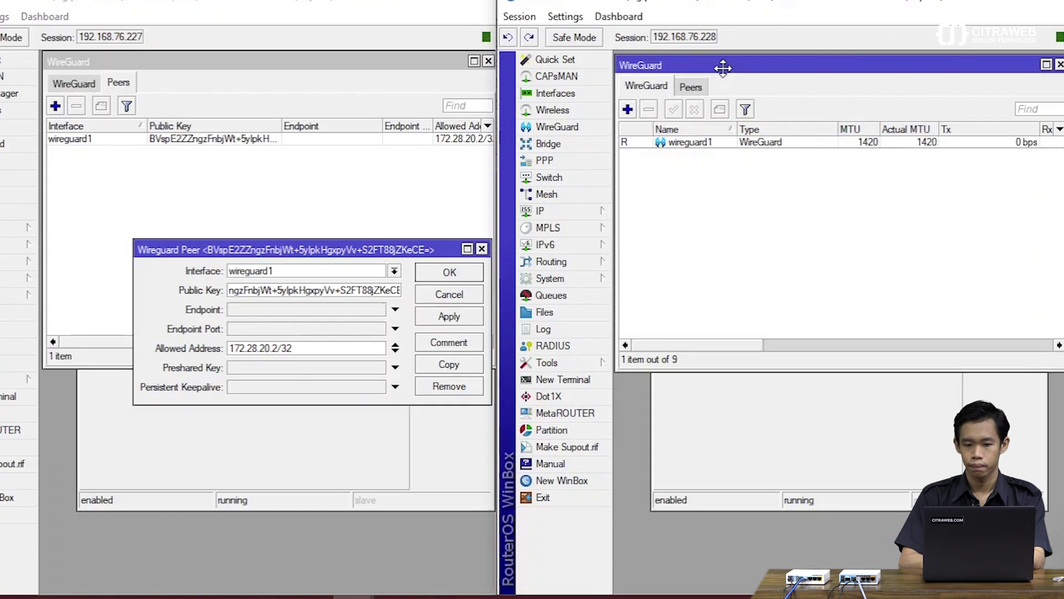
click(690, 87)
click(628, 110)
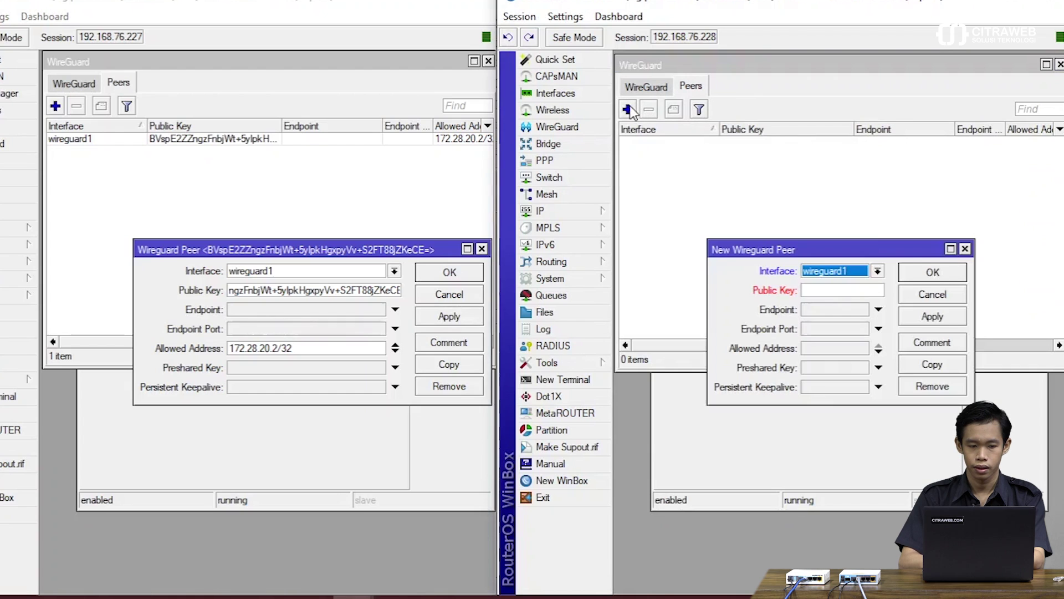
click(207, 479)
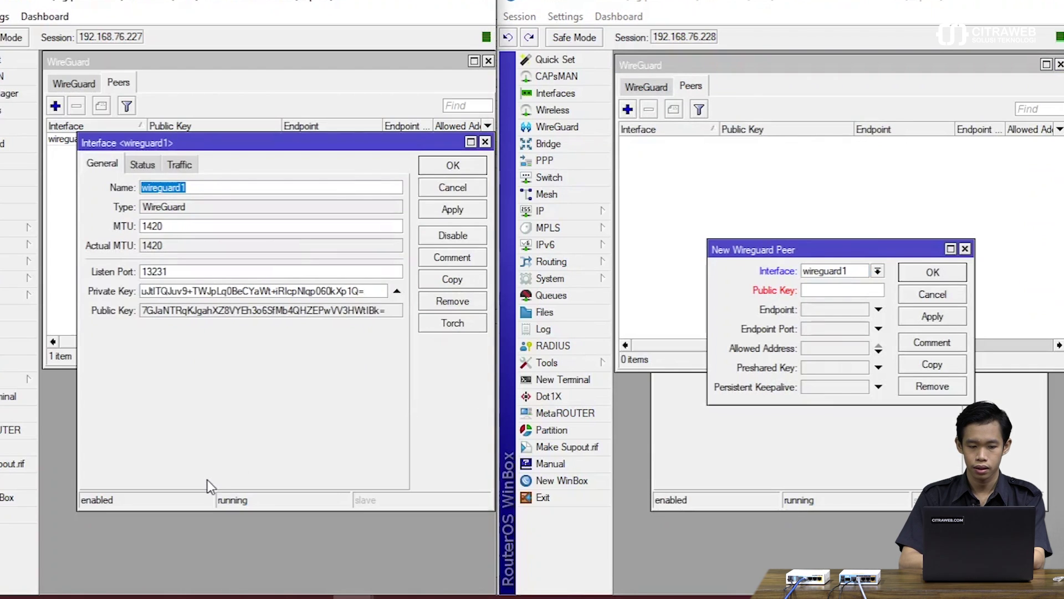
double_click(188, 312)
right_click(187, 312)
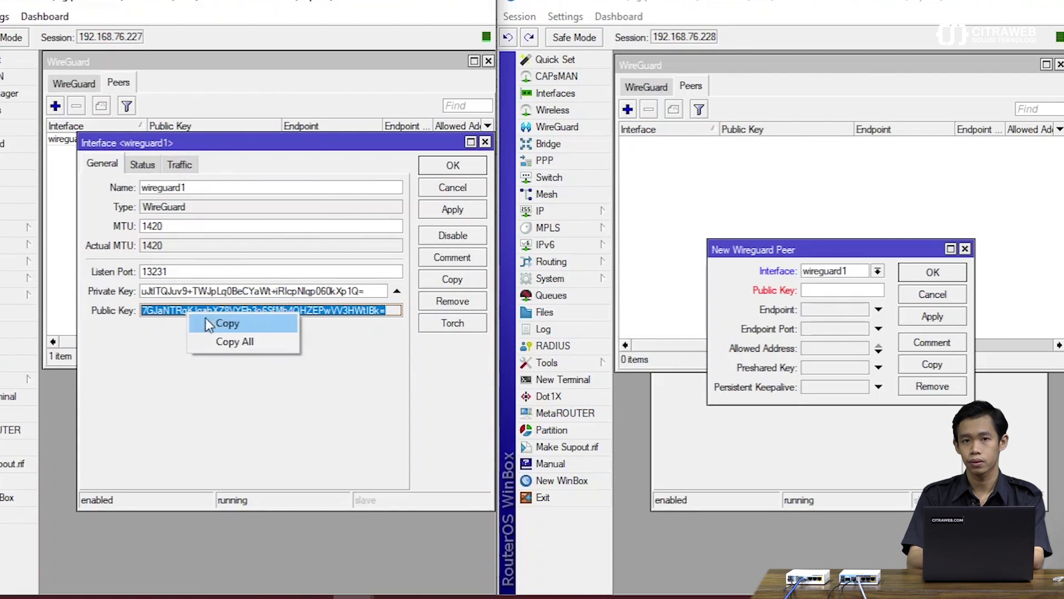
click(211, 325)
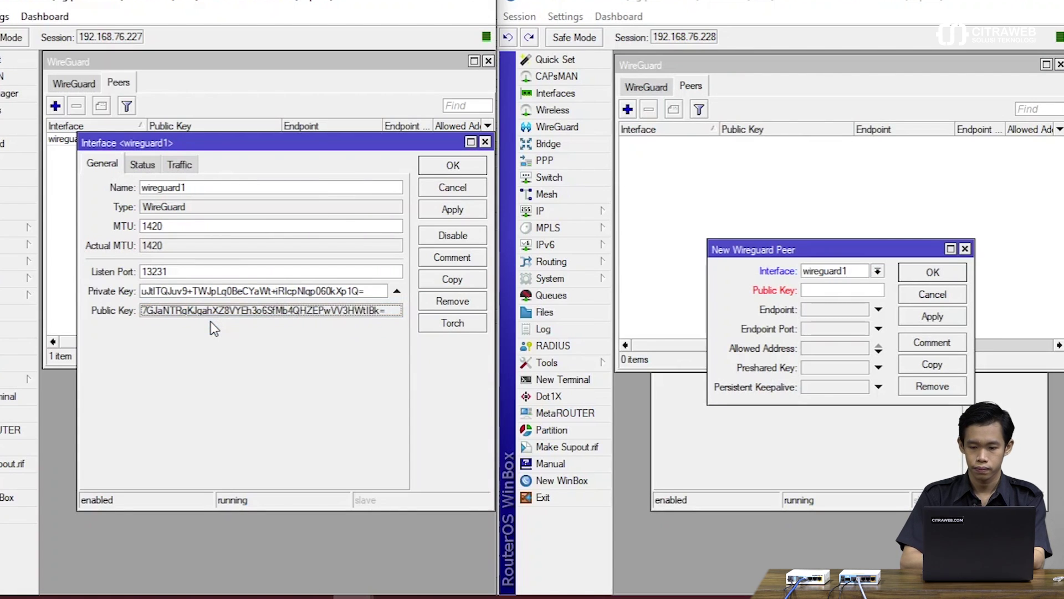
click(826, 294)
right_click(826, 296)
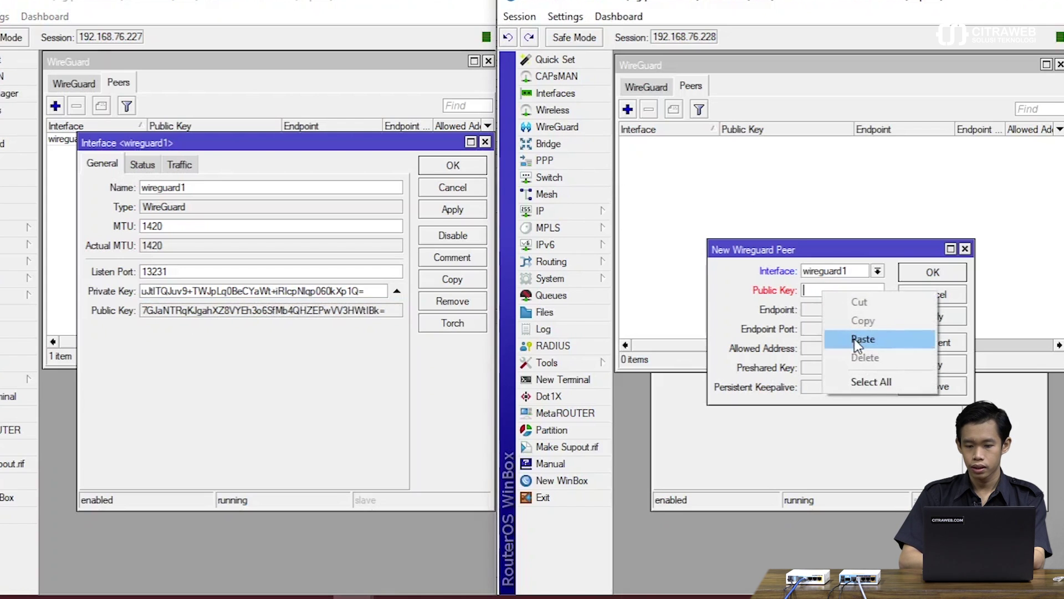
click(856, 338)
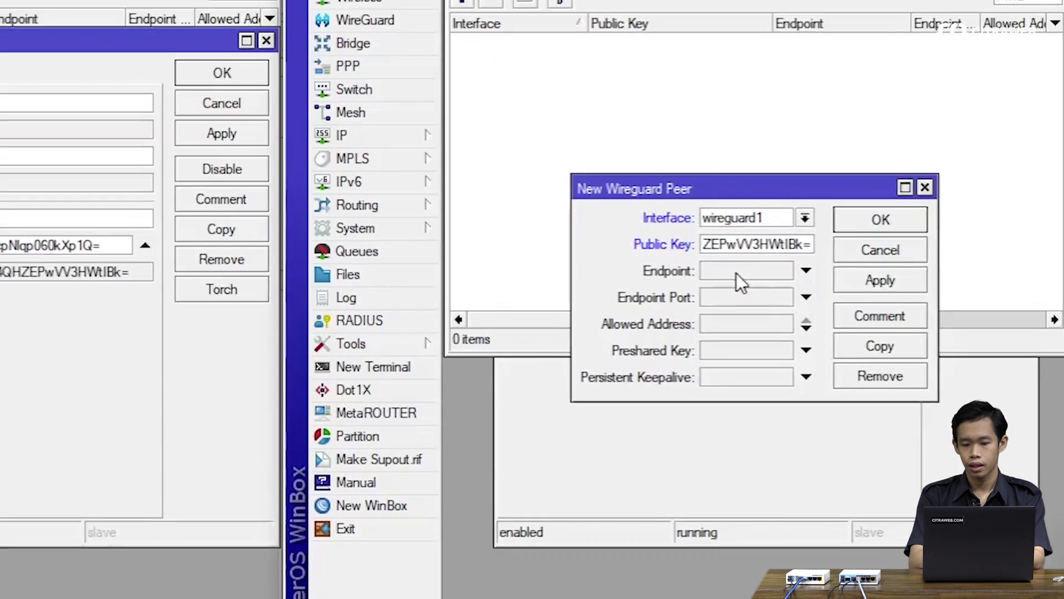
Set the new cimahi peer's endpoint to 192.168.76.227 and its endpoint port to 13231
click(814, 309)
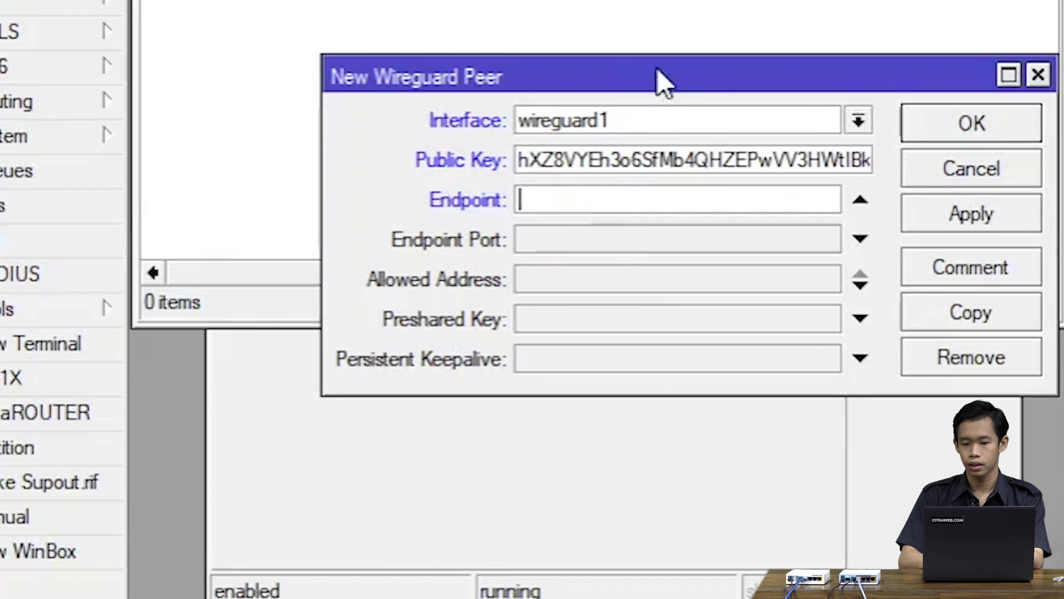
drag(663, 83, 566, 1)
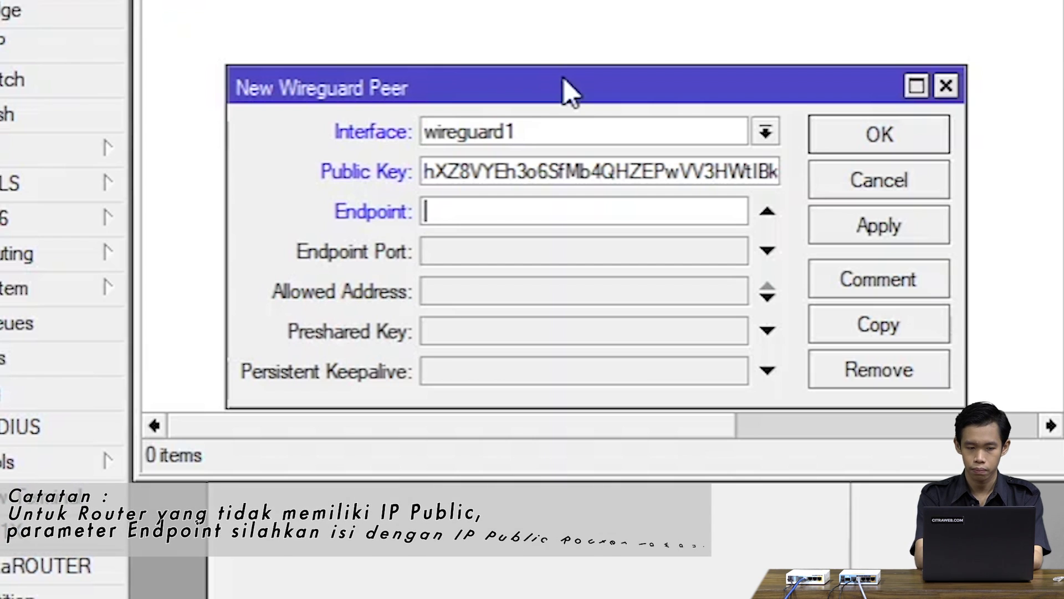
text(192.168)
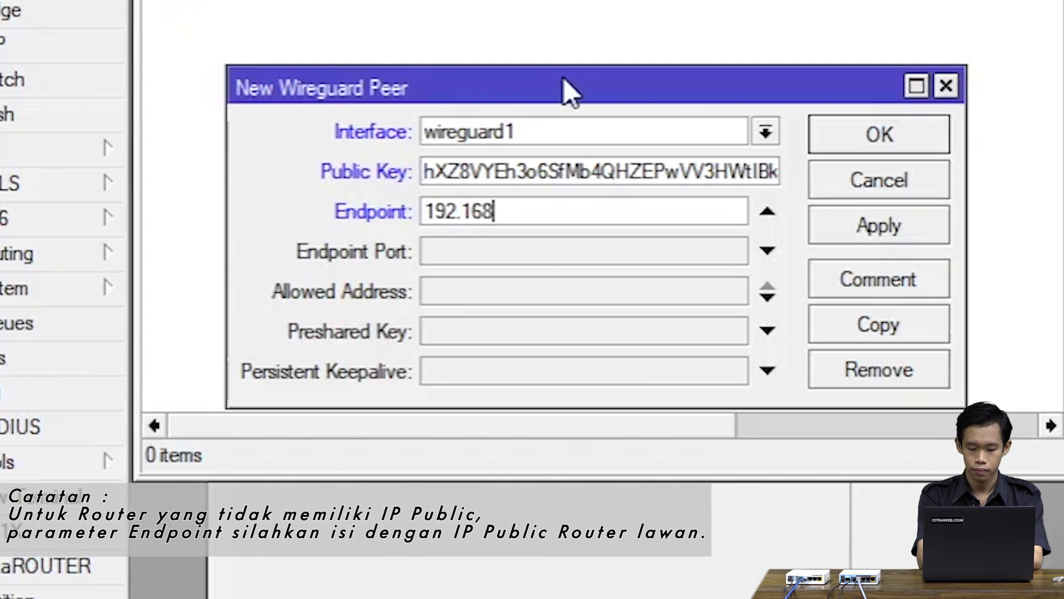
text(.76.)
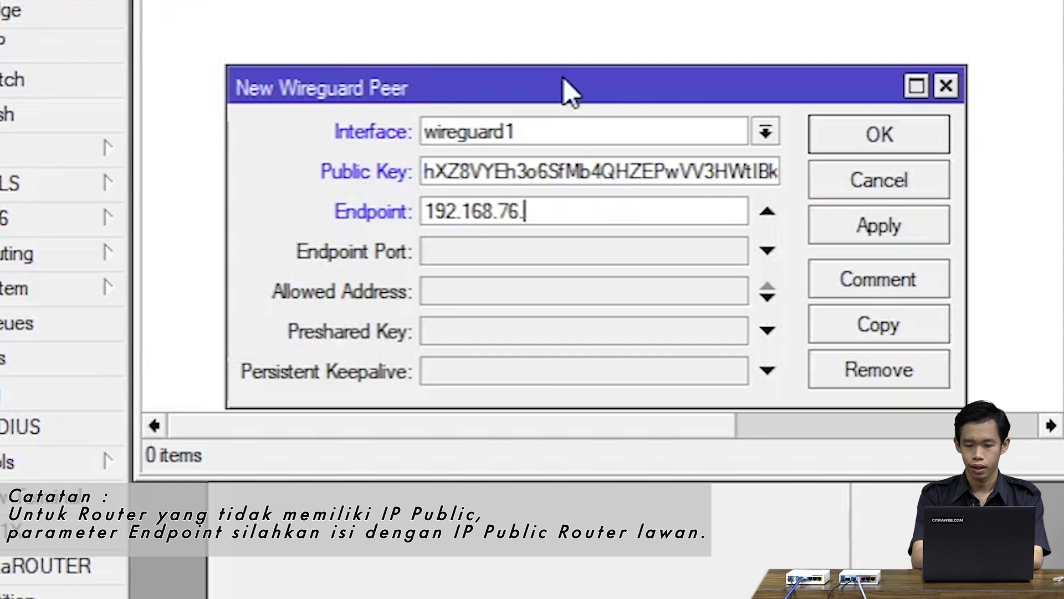
text(227)
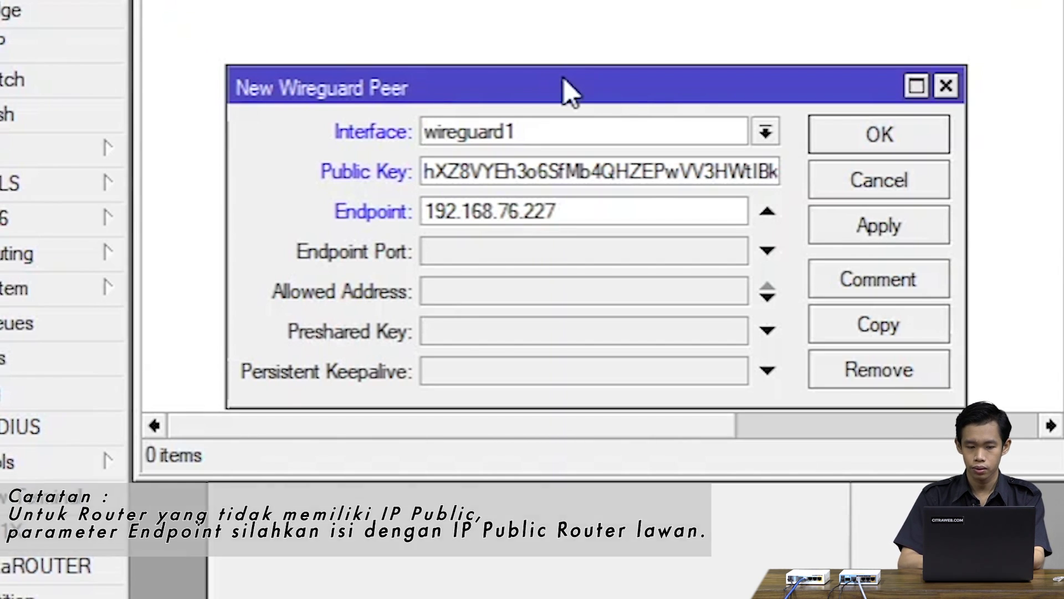
click(450, 259)
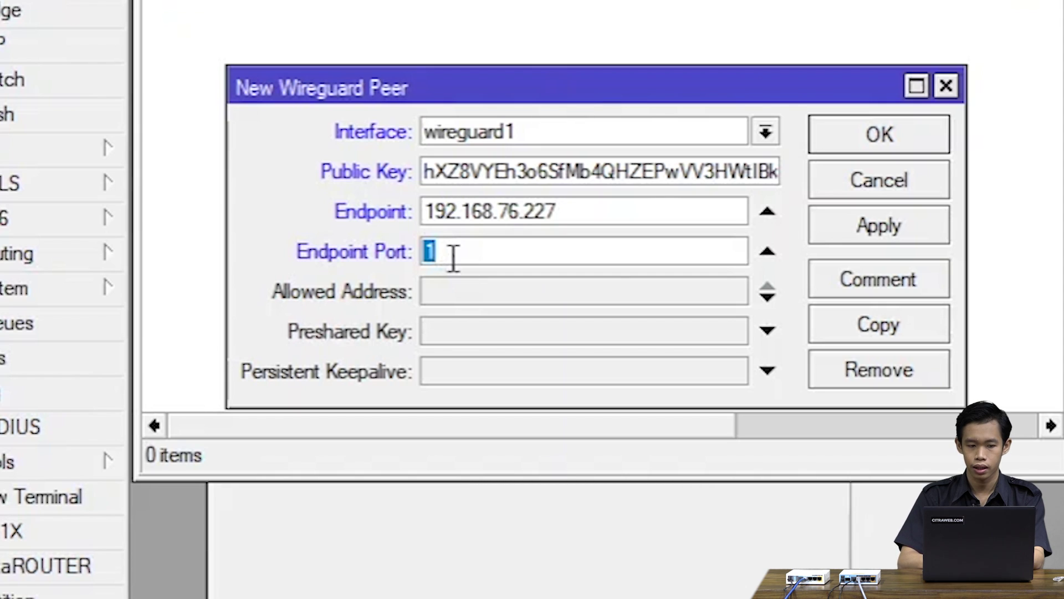
text(1)
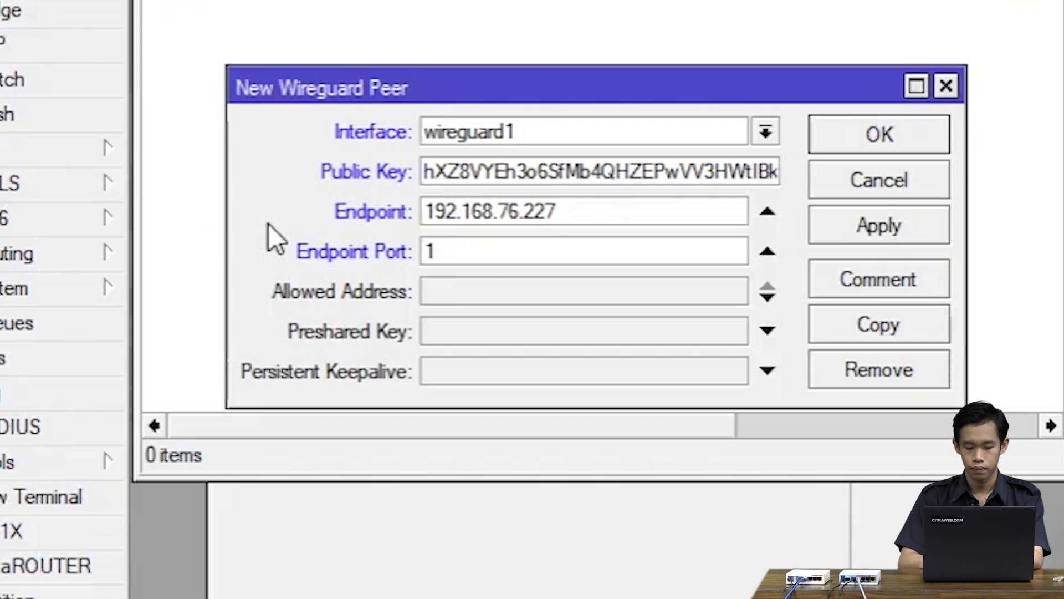
text(32)
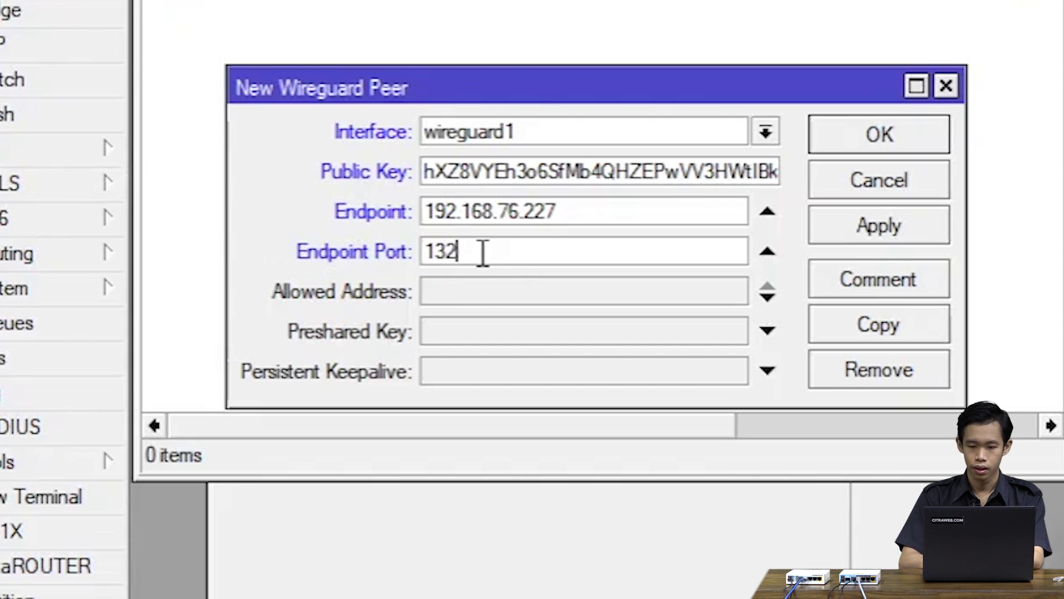
text(31)
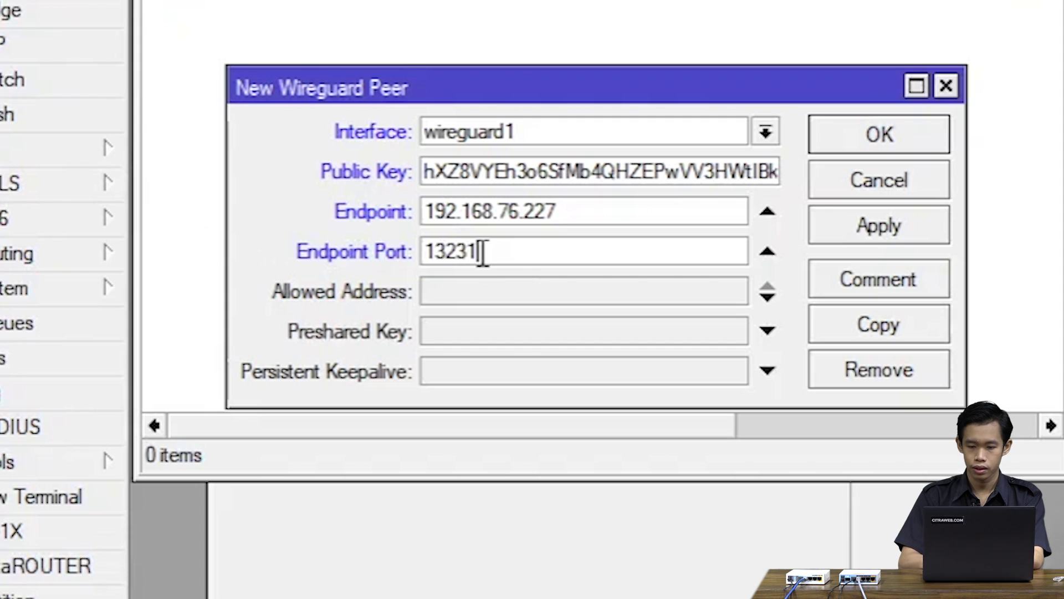
Set the new cimahi peer's allowed address to 172.28.20.1
click(480, 291)
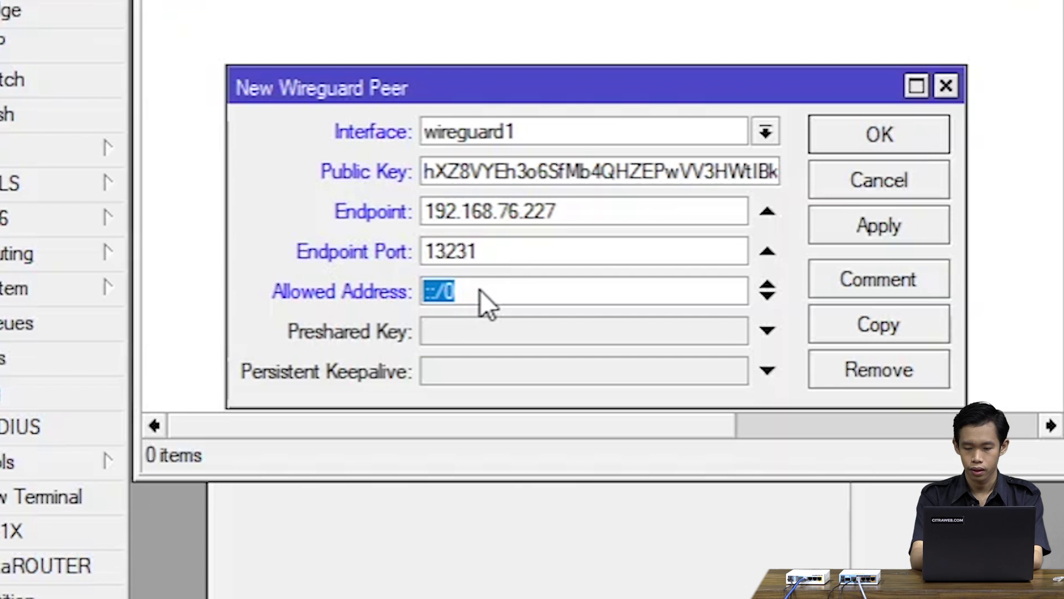
text(172)
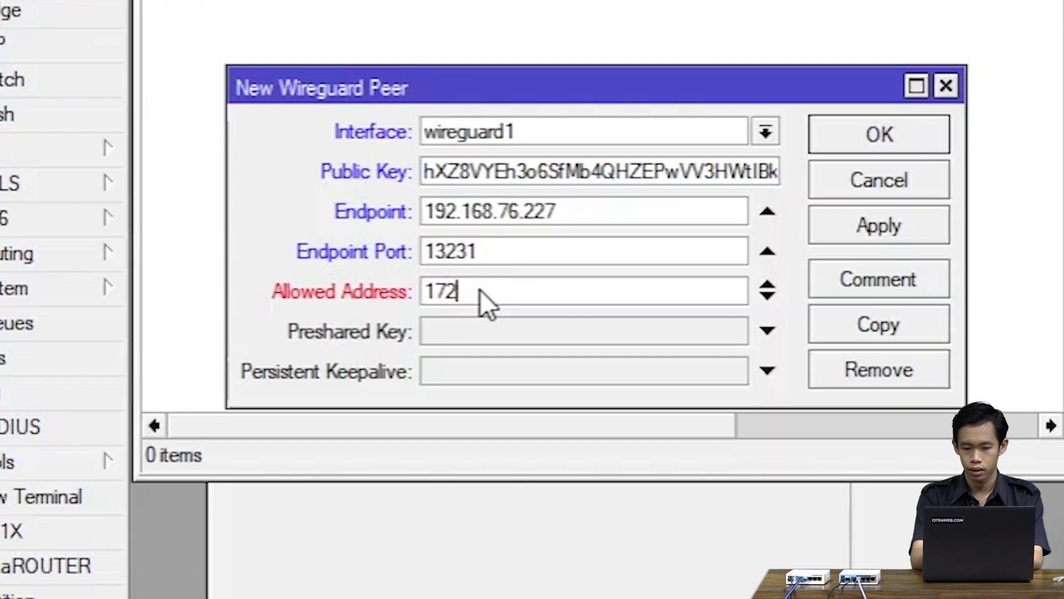
text(.28.20.1)
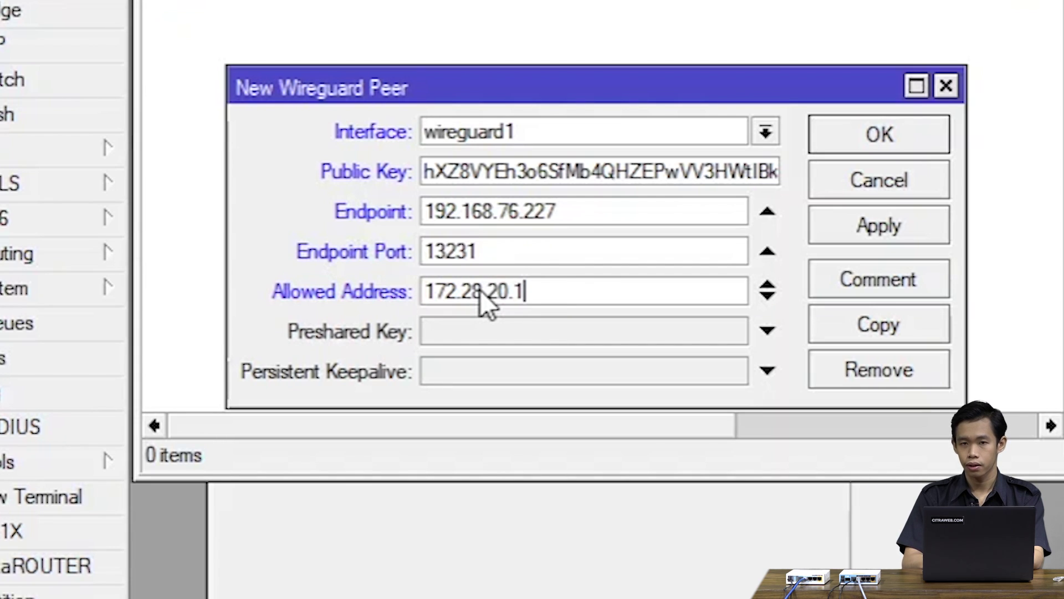
Set the cimahi peer's persistent keepalive to 00:00:10 and apply the peer
click(460, 378)
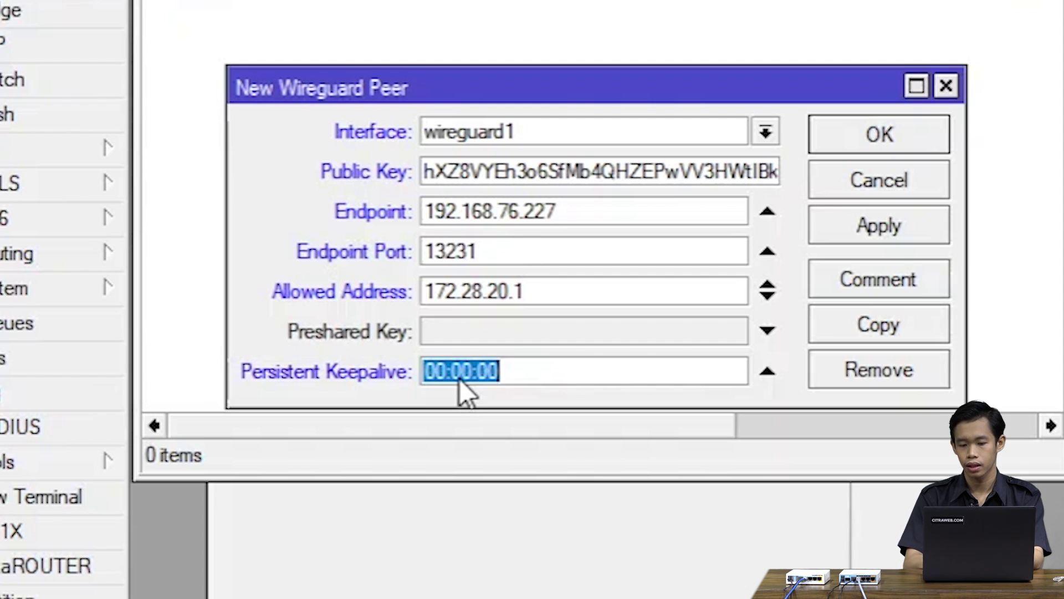
click(490, 370)
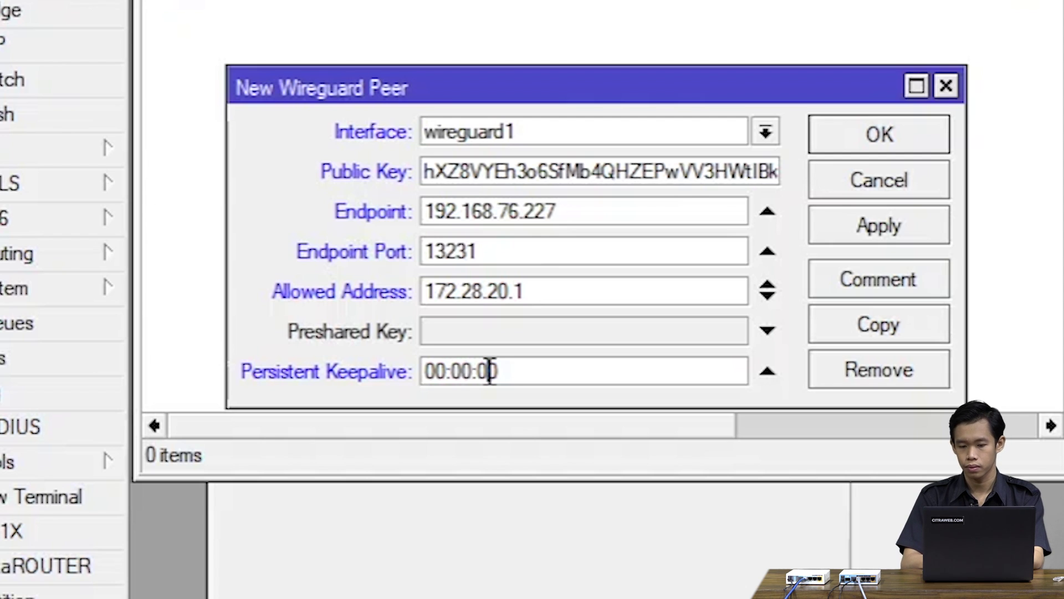
key(BackSpace)
text(1)
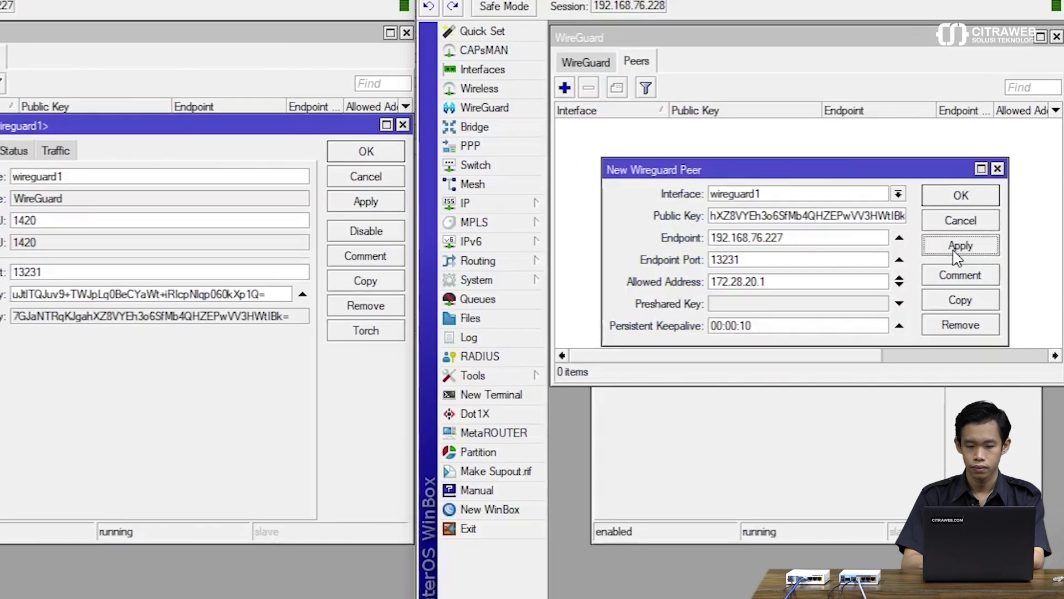
click(867, 235)
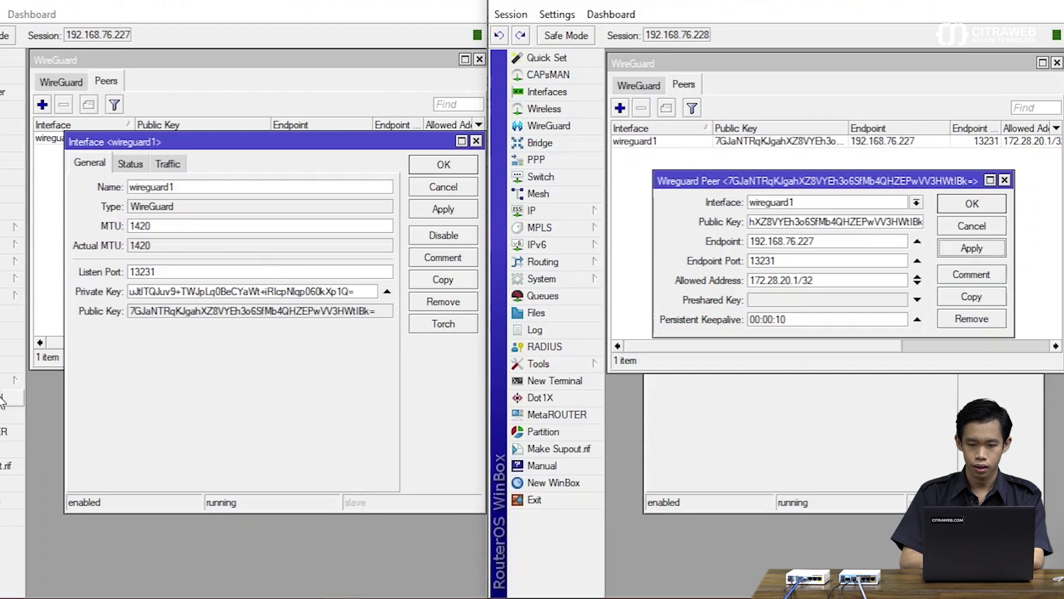
Ping the bantul router's tunnel address 172.28.20.1 from a new terminal on the cimahi router
click(565, 379)
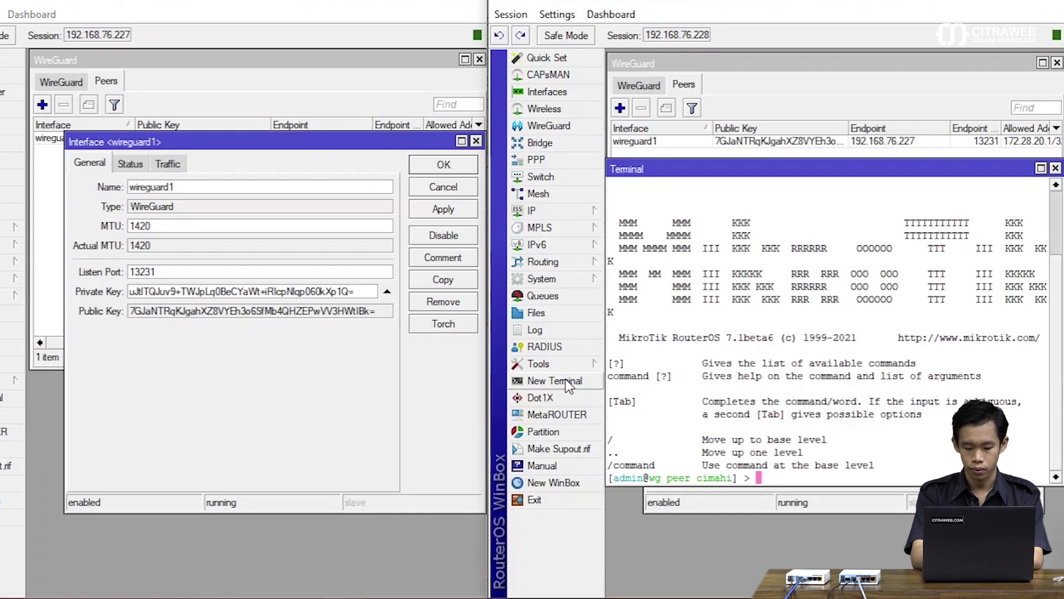
text(ping 172.)
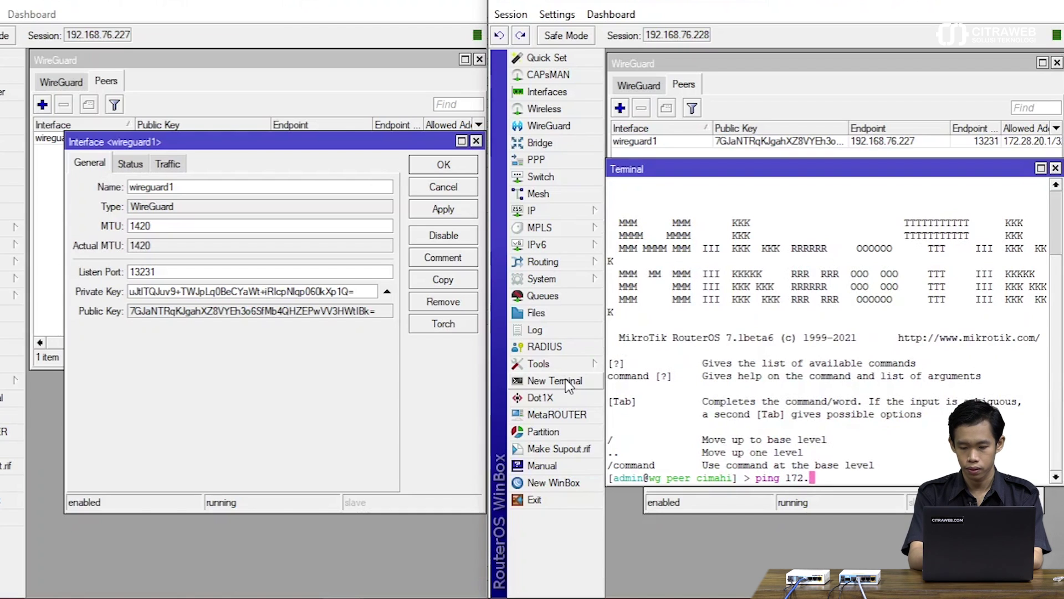
text(28.20.1)
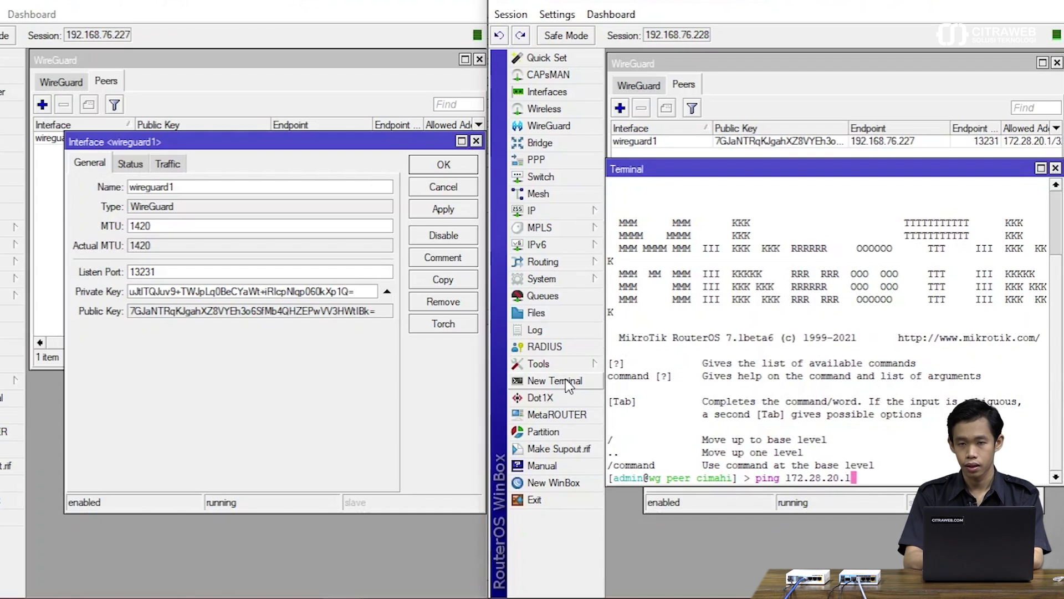
key(Return)
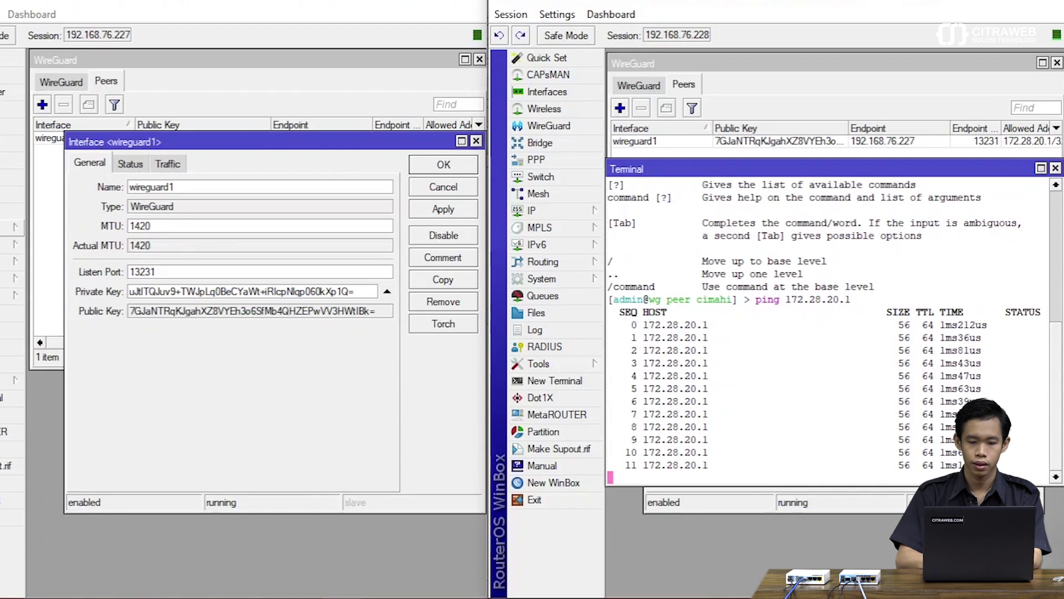
click(14, 227)
click(64, 201)
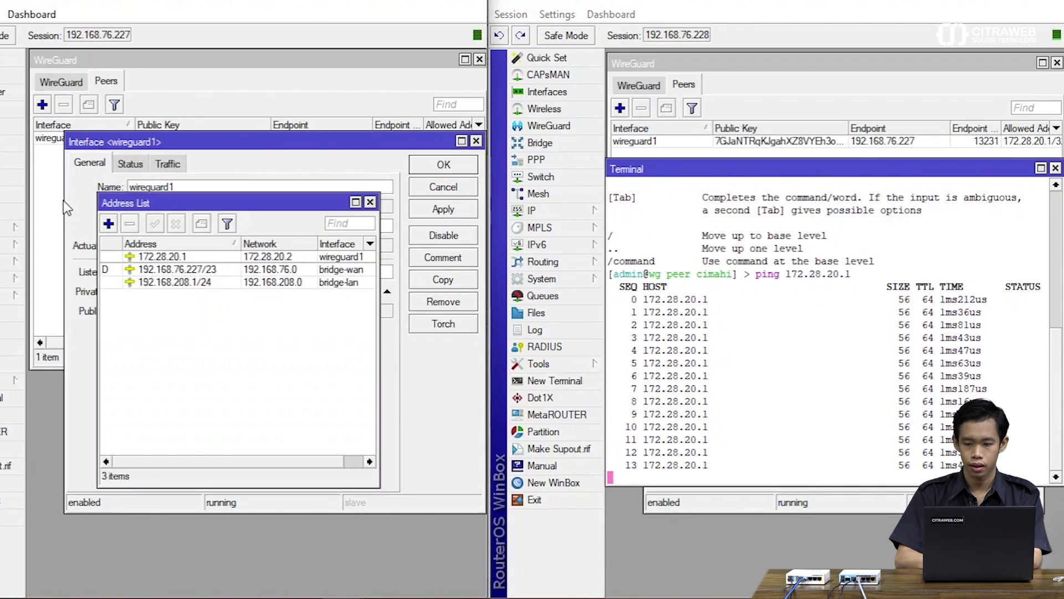
key(Escape)
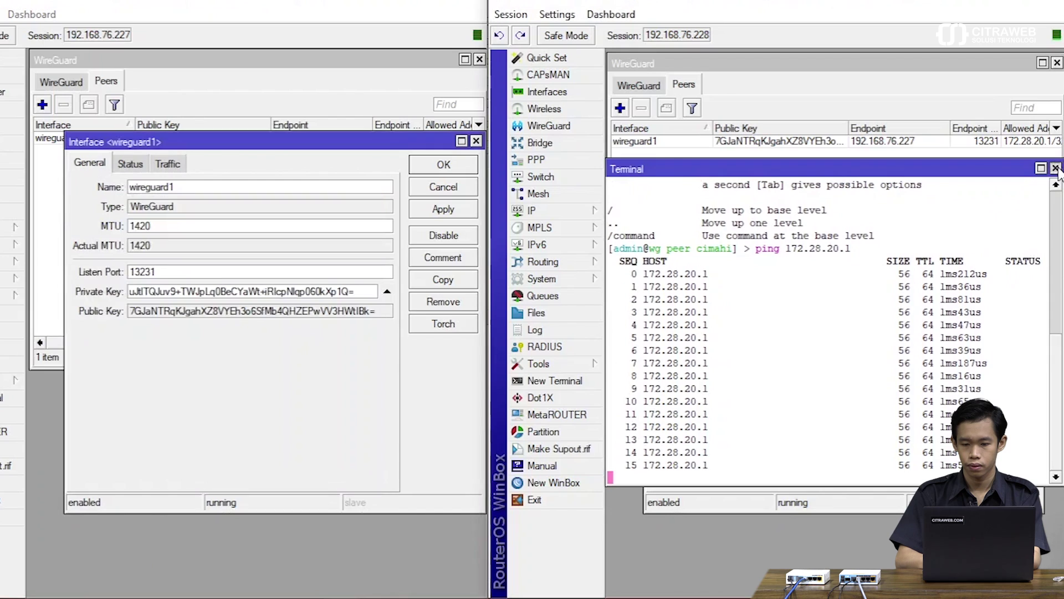
Close the cimahi terminal and all remaining open windows on both routers
click(1056, 168)
click(1025, 172)
key(Escape)
key(Escape)
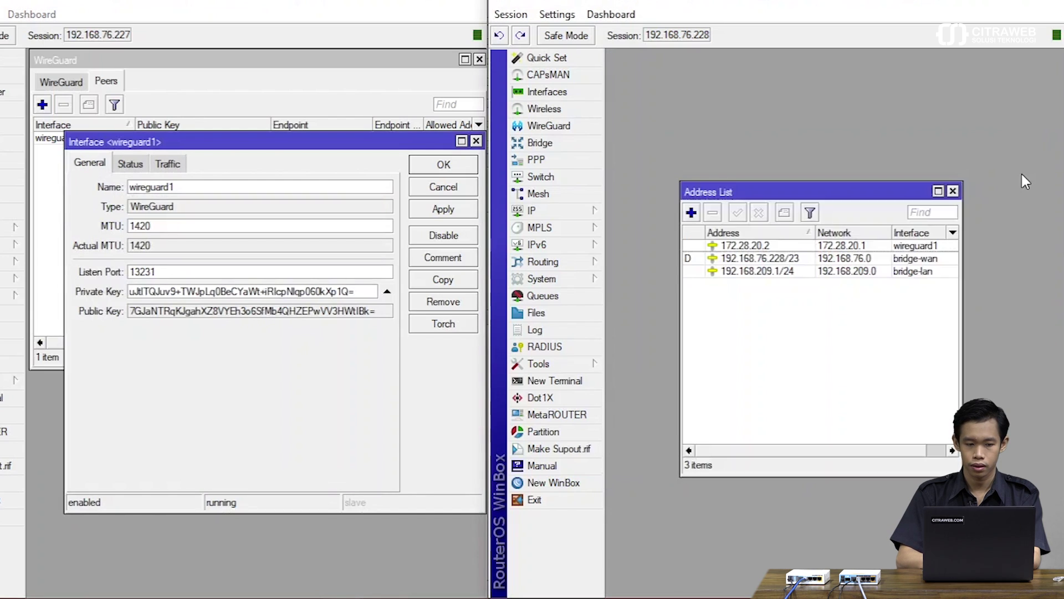
key(Escape)
click(249, 145)
key(Escape)
key(Escape)
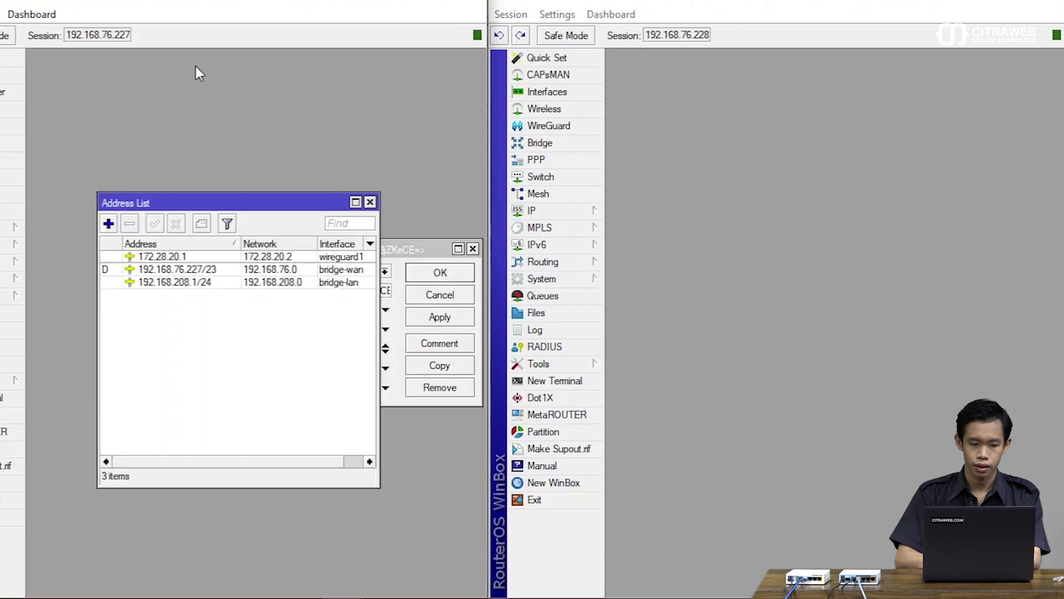
key(Escape)
key(Escape)
Open the IP address lists of the bantul and cimahi routers and select the bridge-lan address in each
click(0, 228)
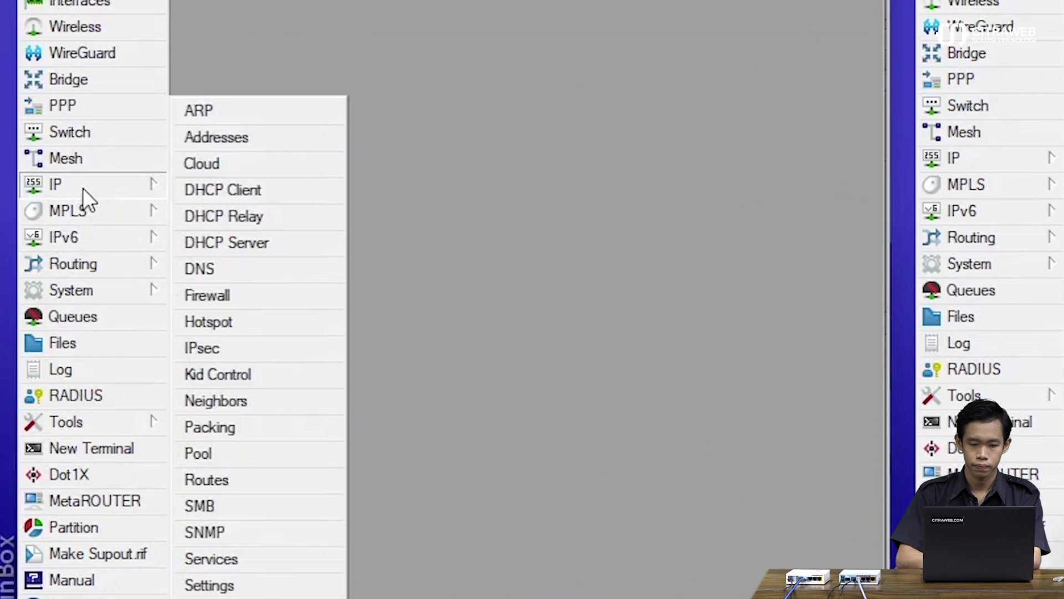
click(232, 136)
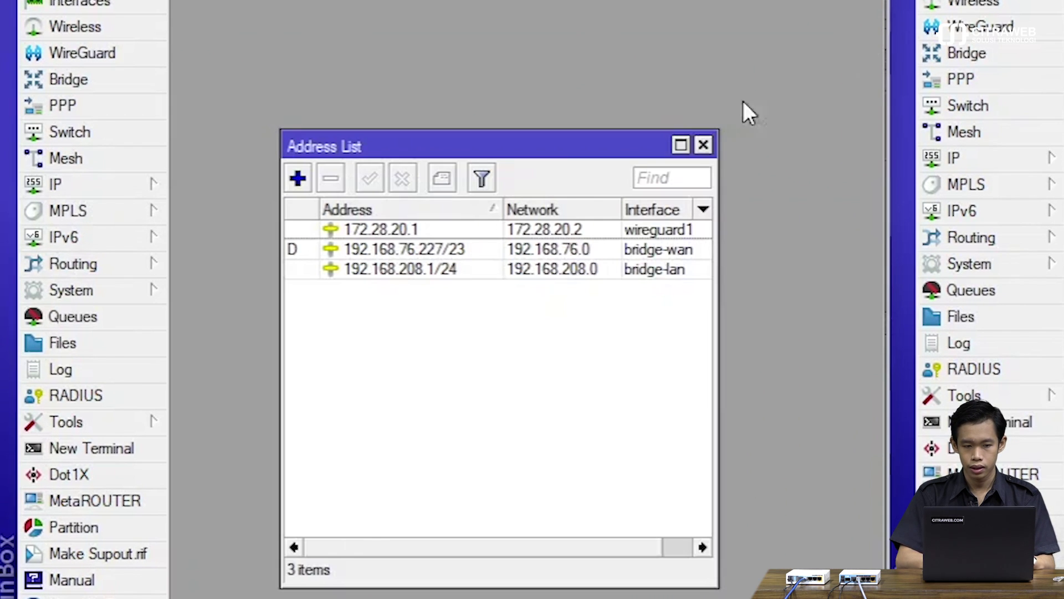
click(477, 265)
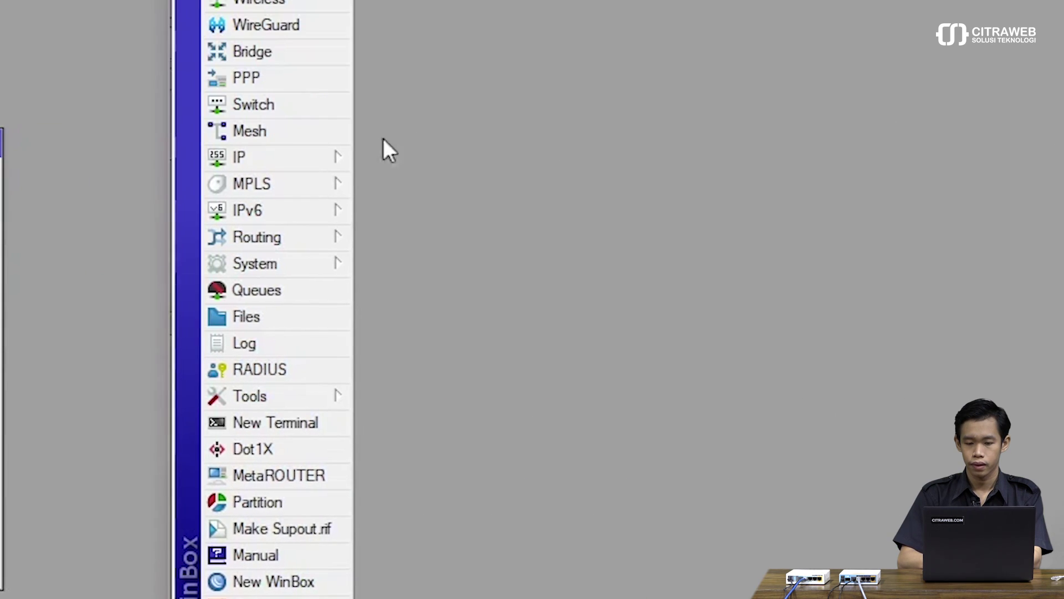
click(1043, 153)
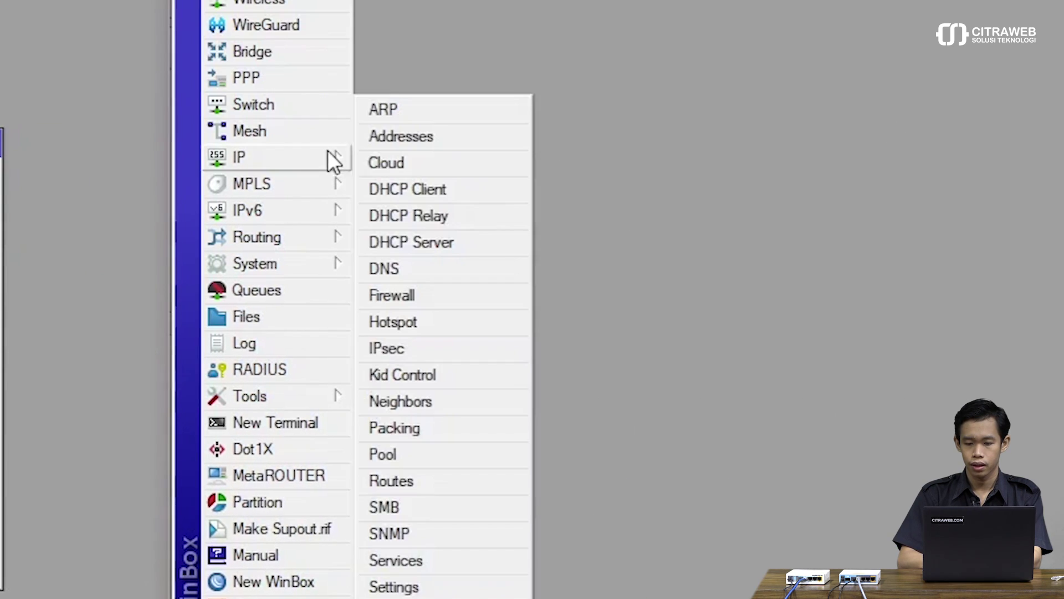
click(407, 136)
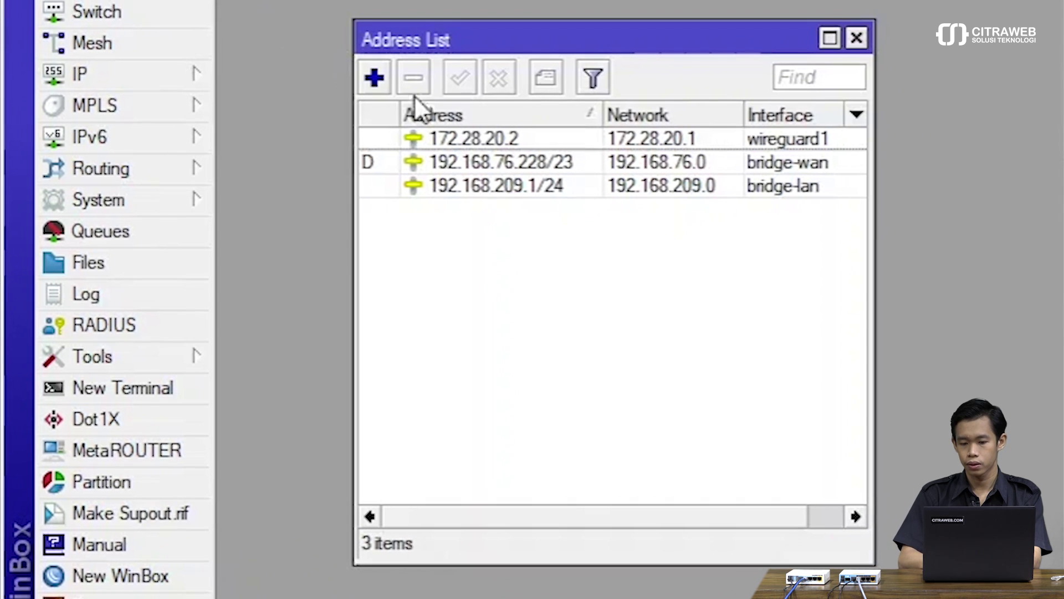
click(537, 183)
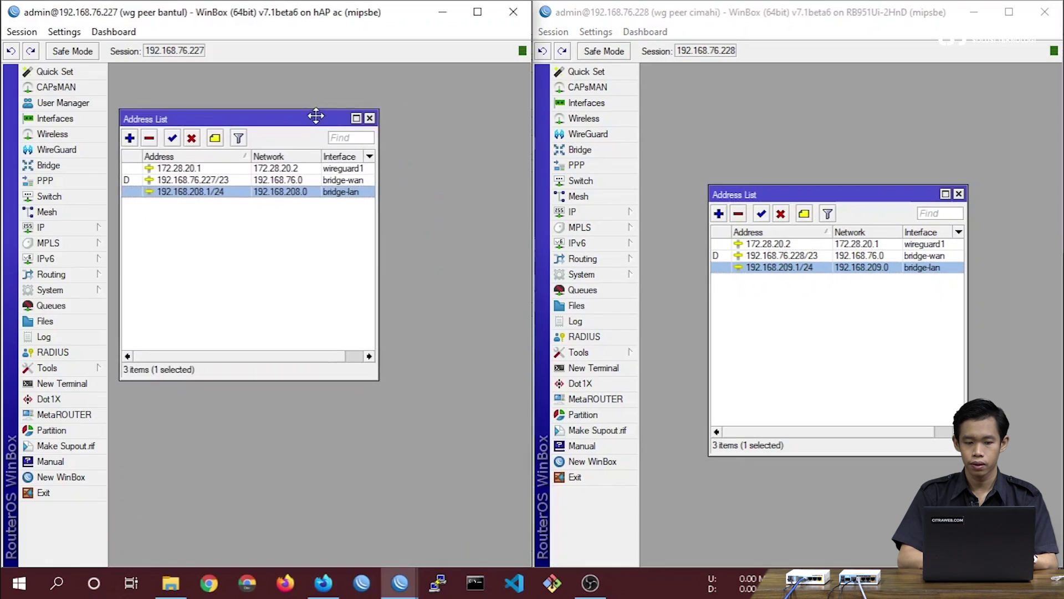
Line up the two address lists to compare the routers' LAN networks, and close both lists
drag(316, 114, 313, 82)
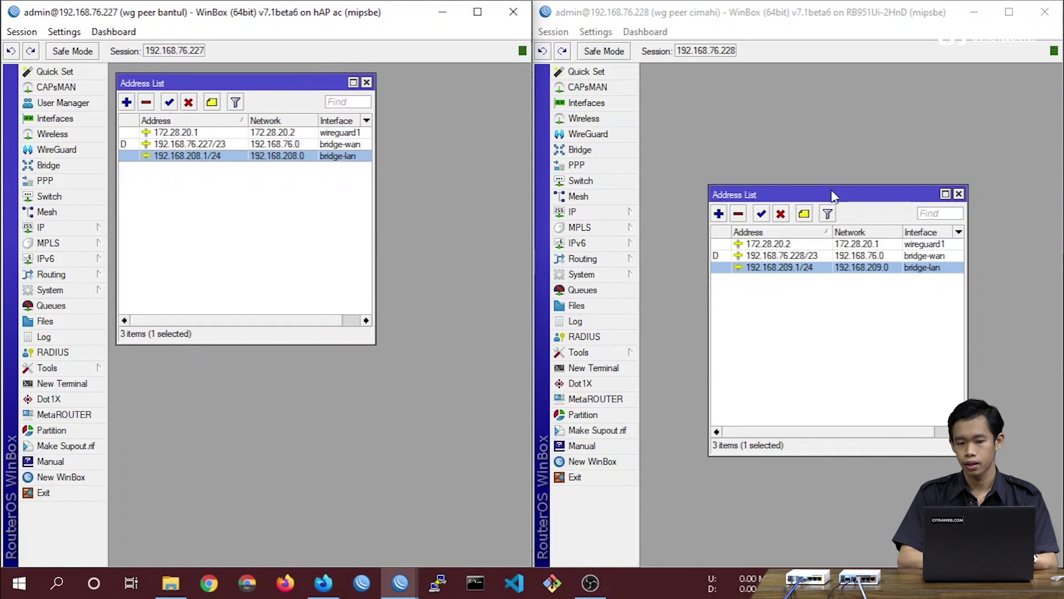
drag(831, 191, 771, 79)
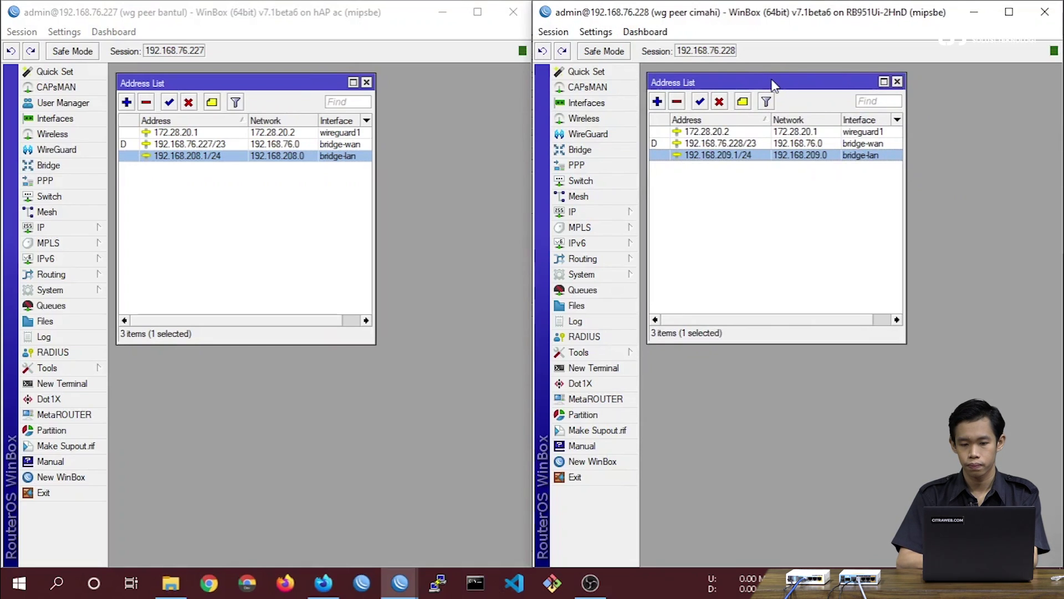
click(730, 216)
key(Escape)
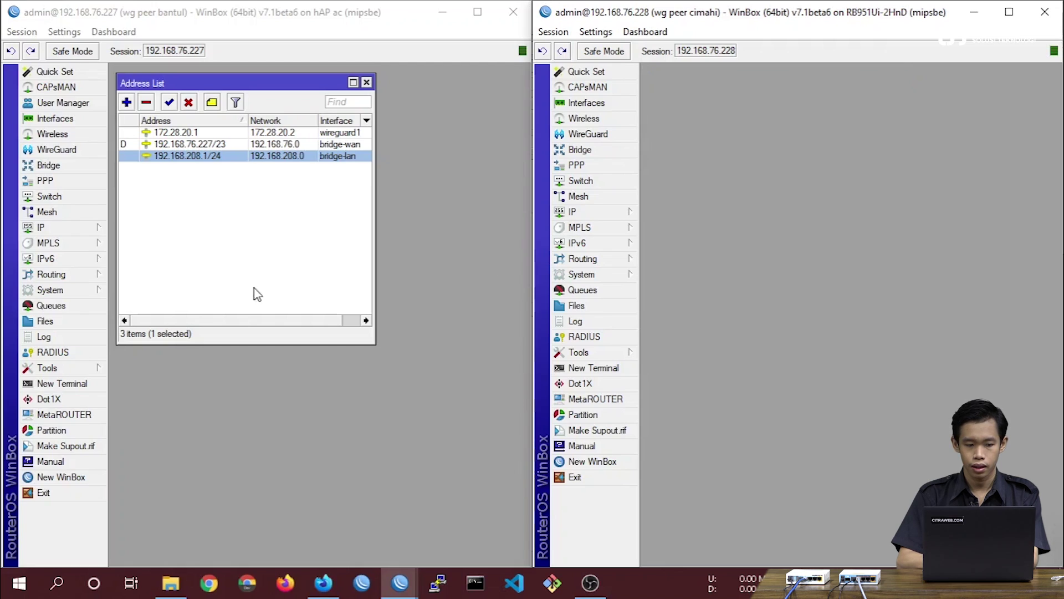
key(Escape)
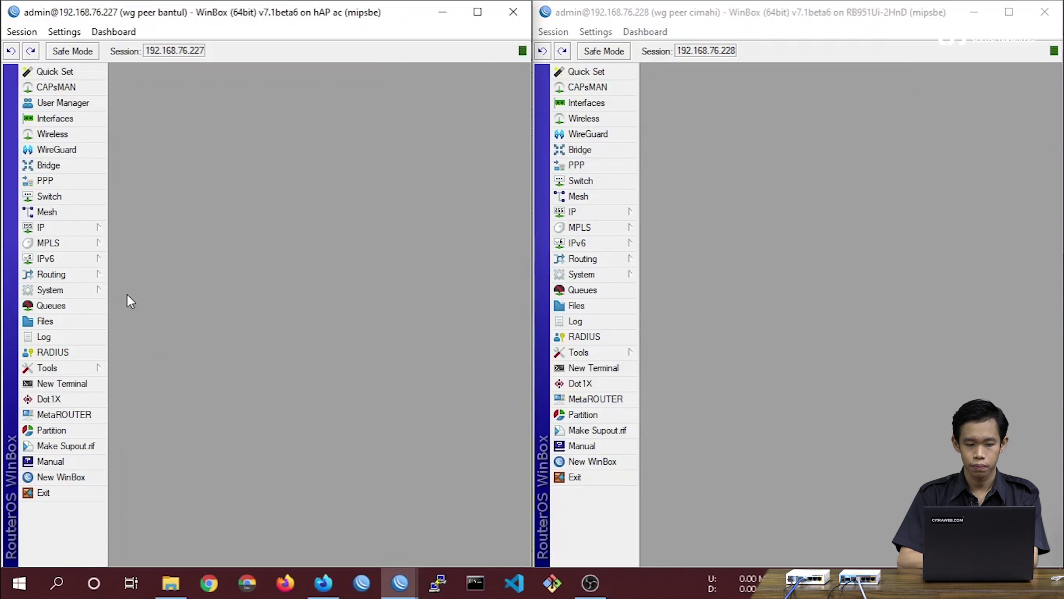
Add a static route on the bantul router to destination 192.168.209.0/24 through gateway 172.28.20.2
click(91, 232)
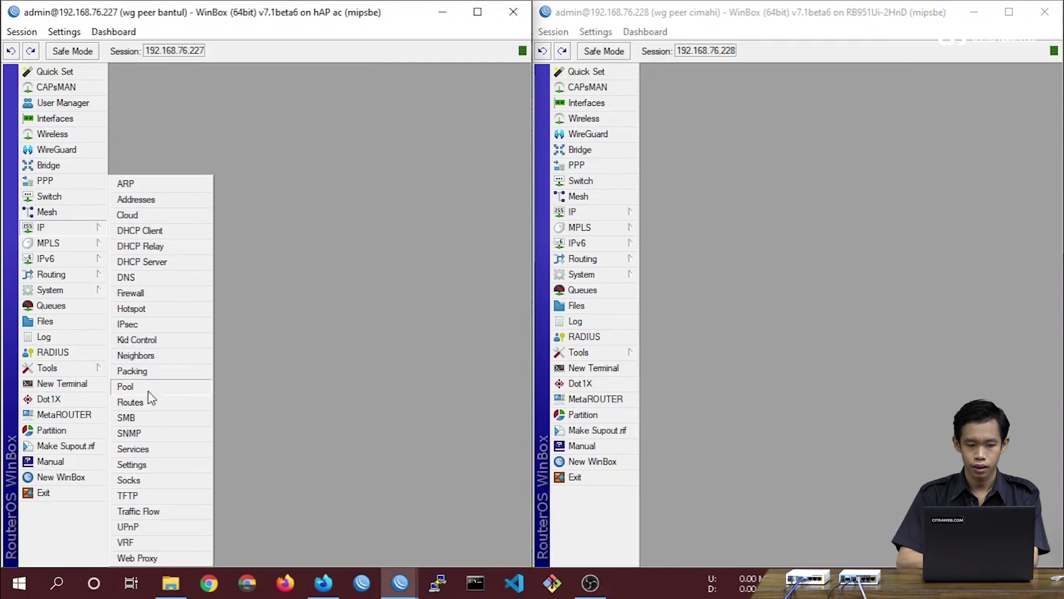
click(143, 408)
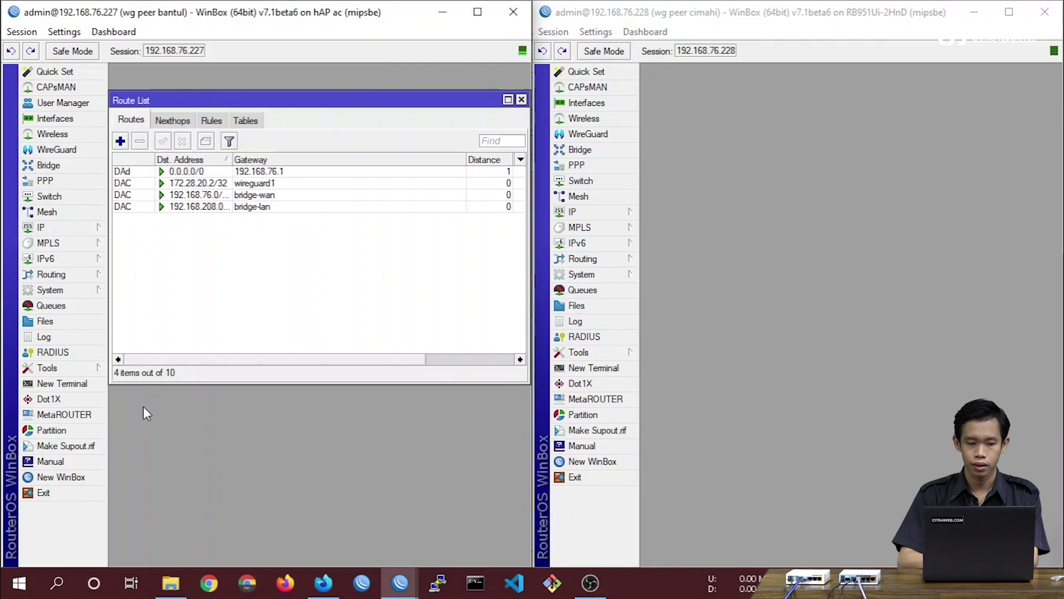
click(120, 141)
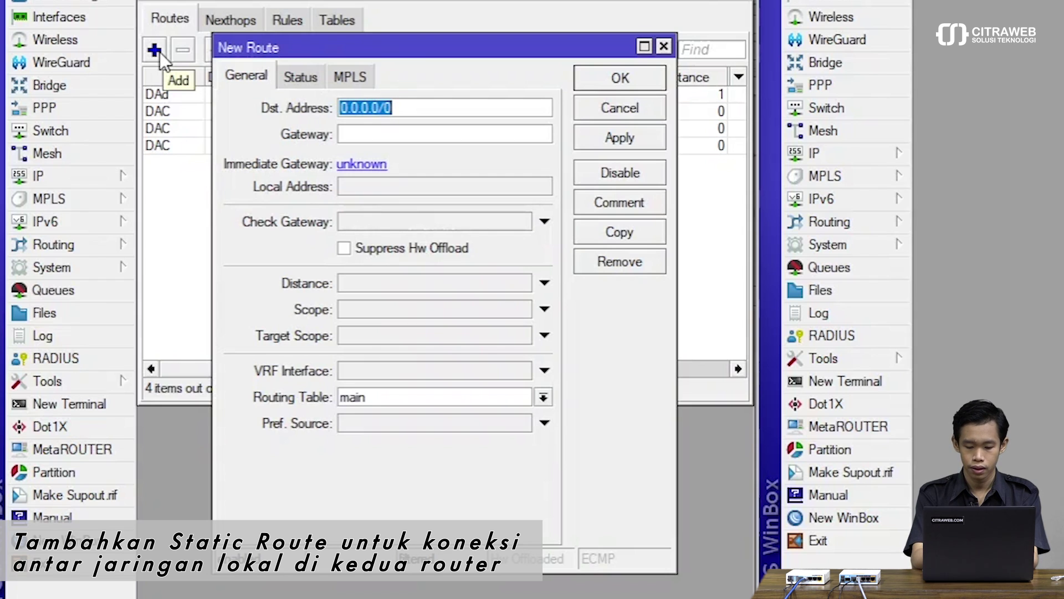
text(192)
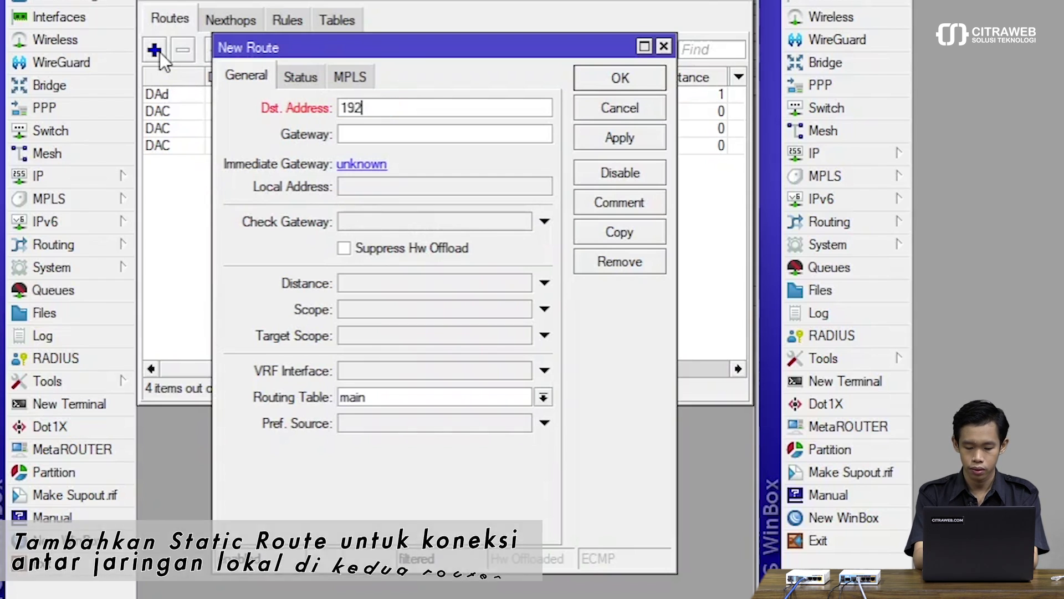
text(.168.209)
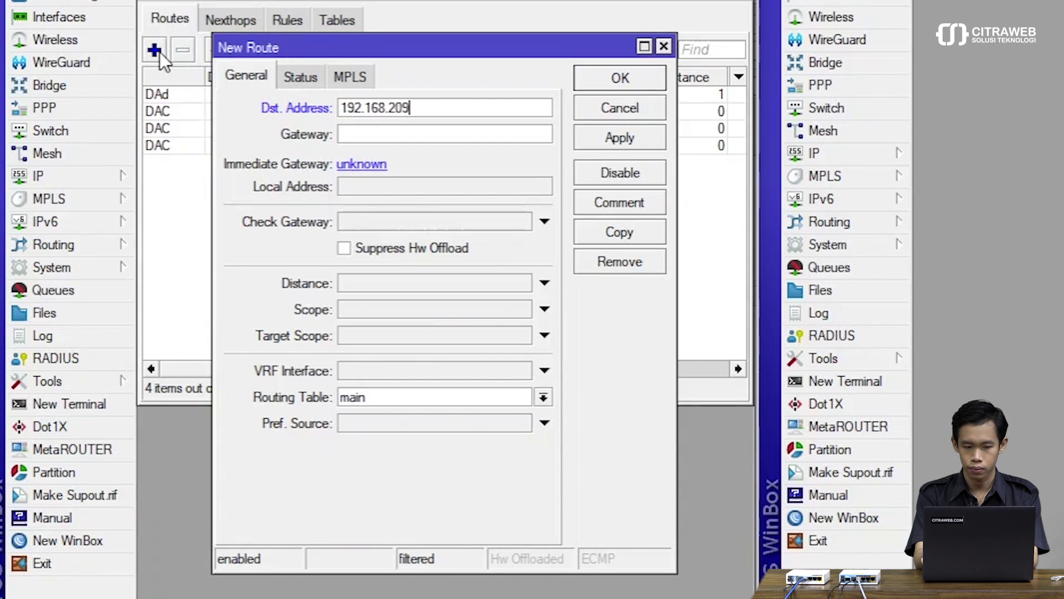
text(.1)
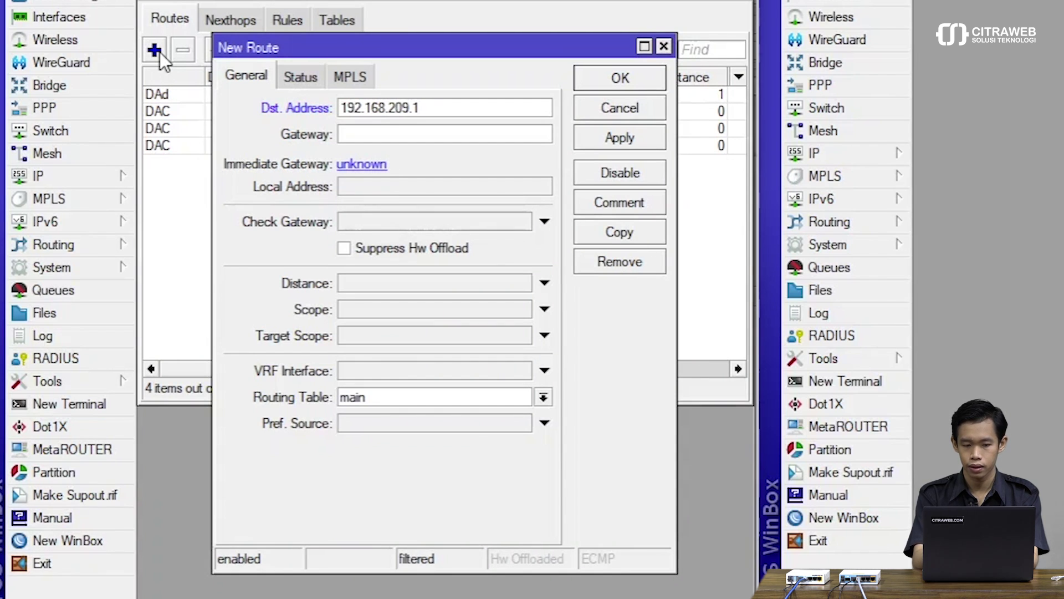
key(BackSpace)
text(0/24)
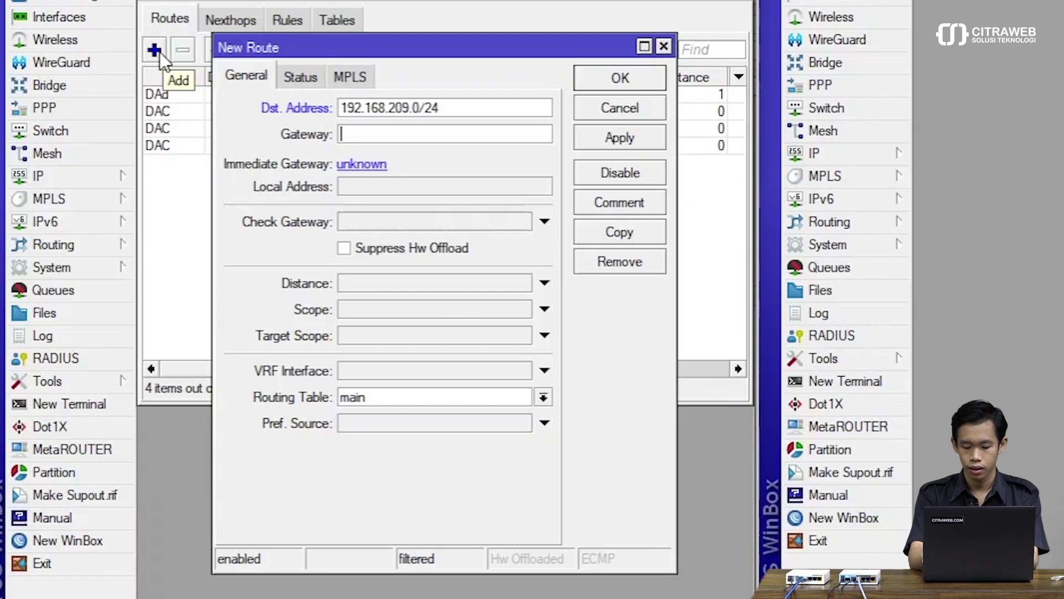
text(172.2)
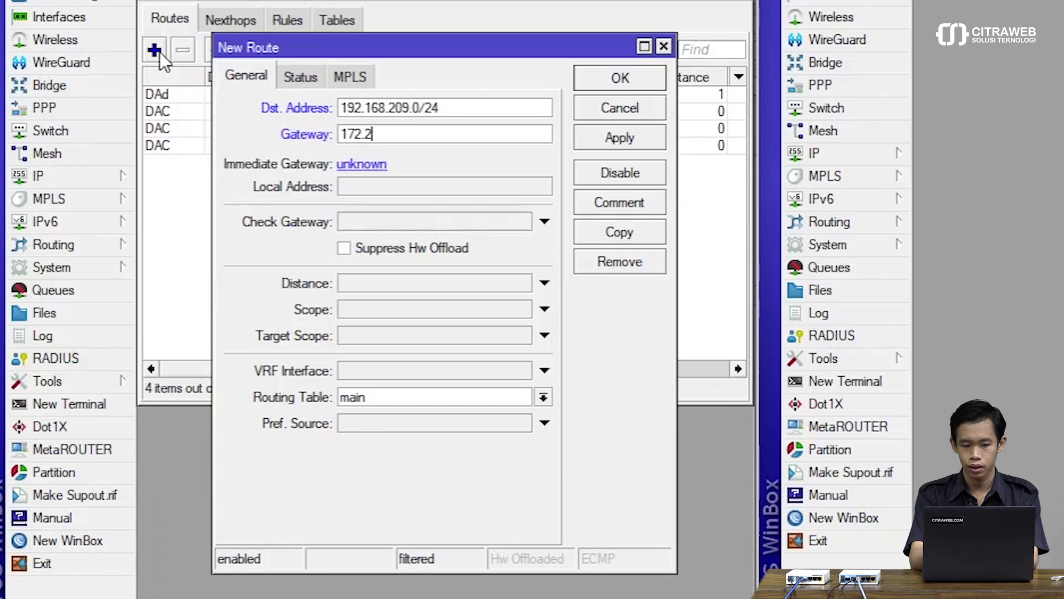
text(8.20.2)
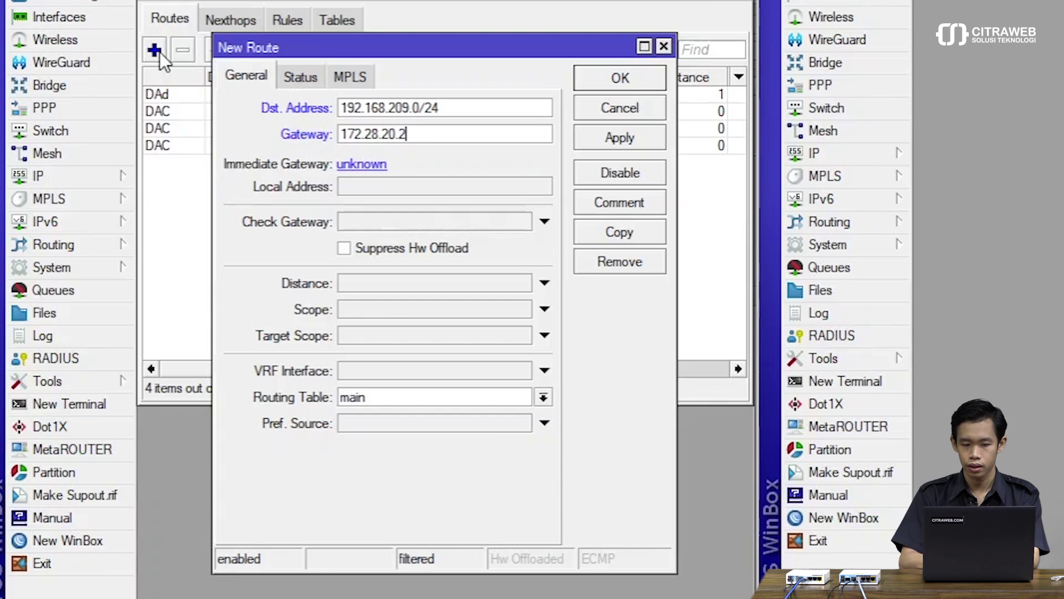
click(603, 82)
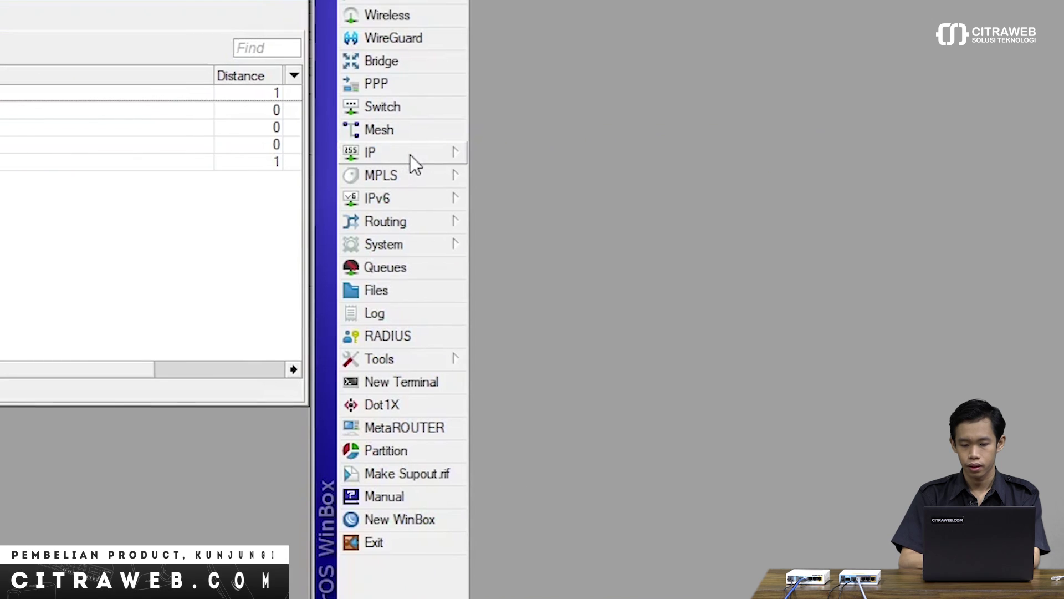
Add a static route on the cimahi router to destination 192.168.208.0/24 through gateway 172.28.20.1
click(410, 155)
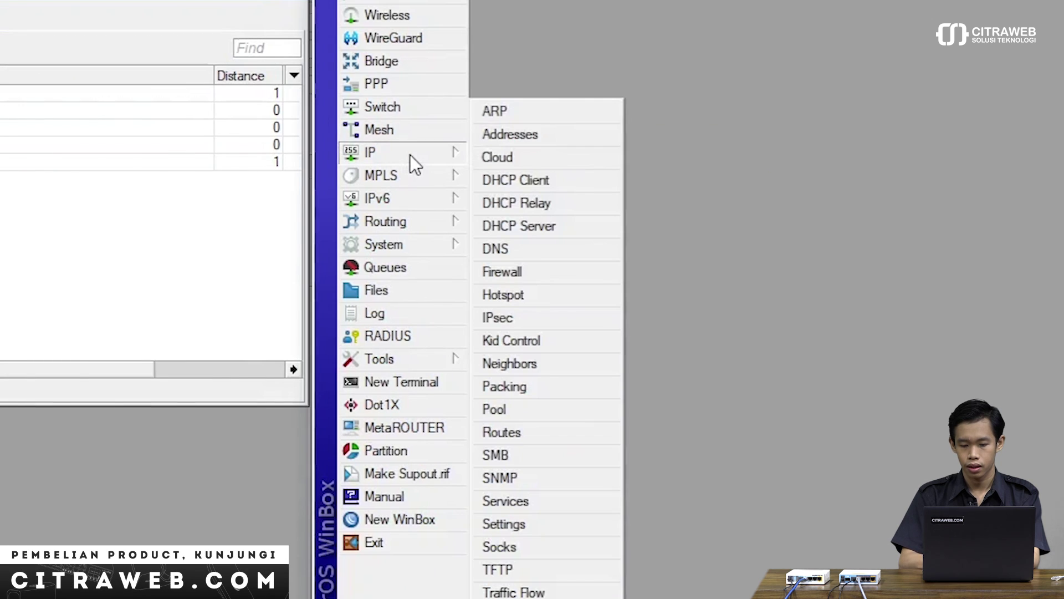
click(539, 433)
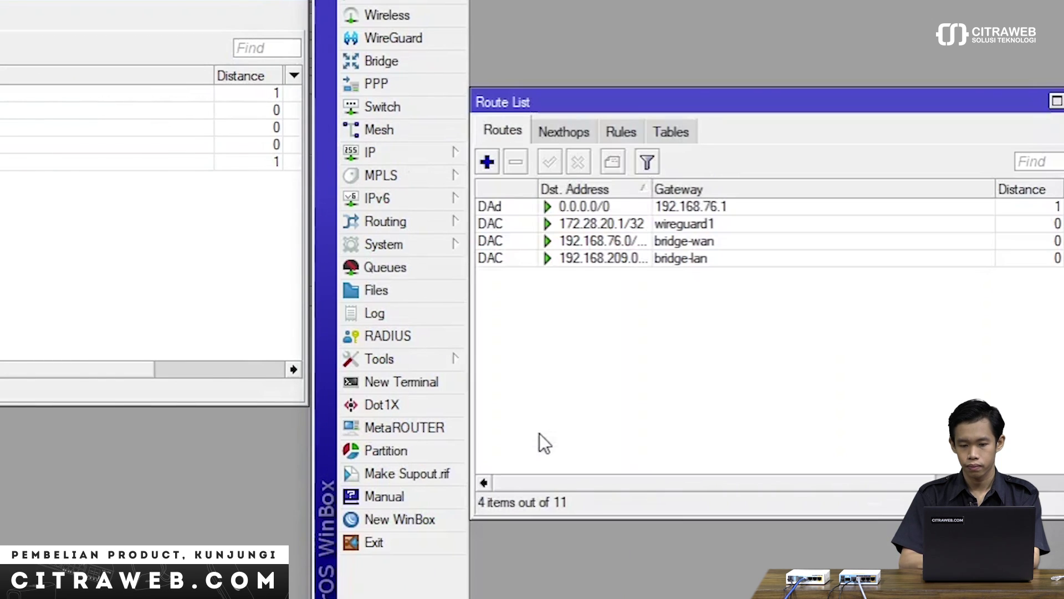
click(483, 161)
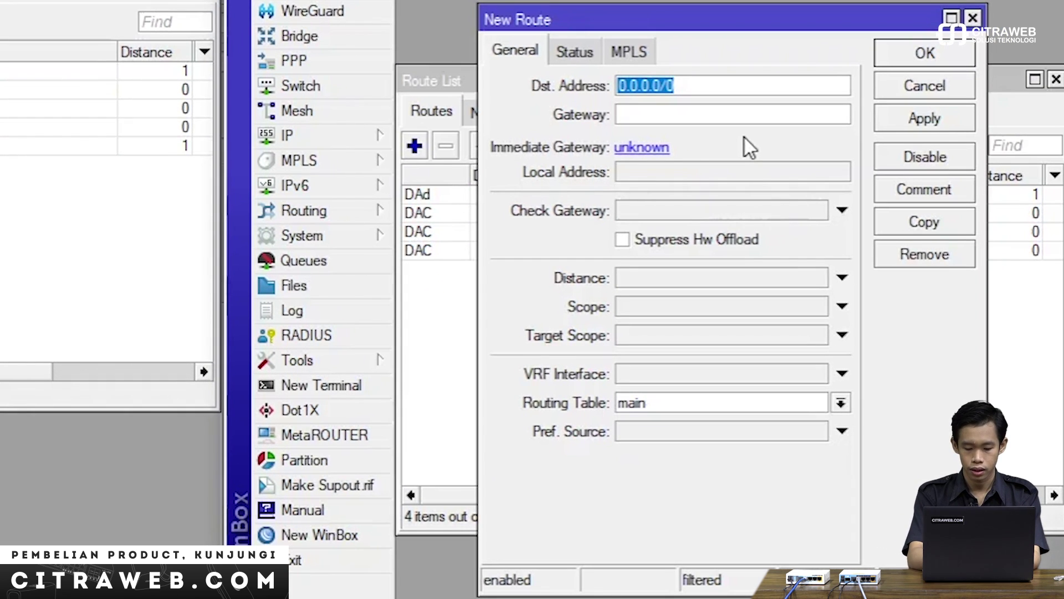
text(192)
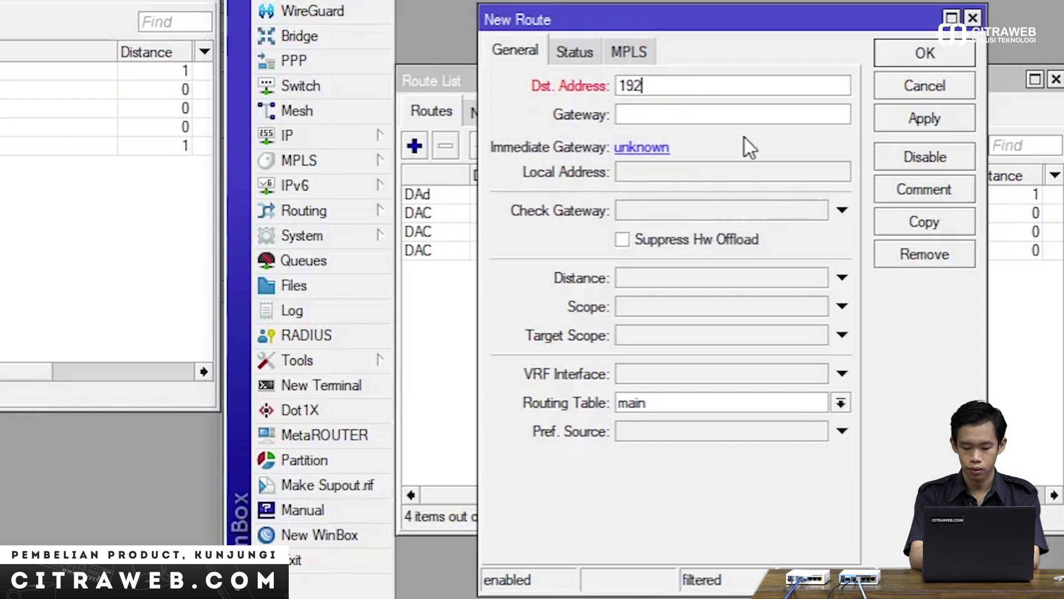
text(.168.208.)
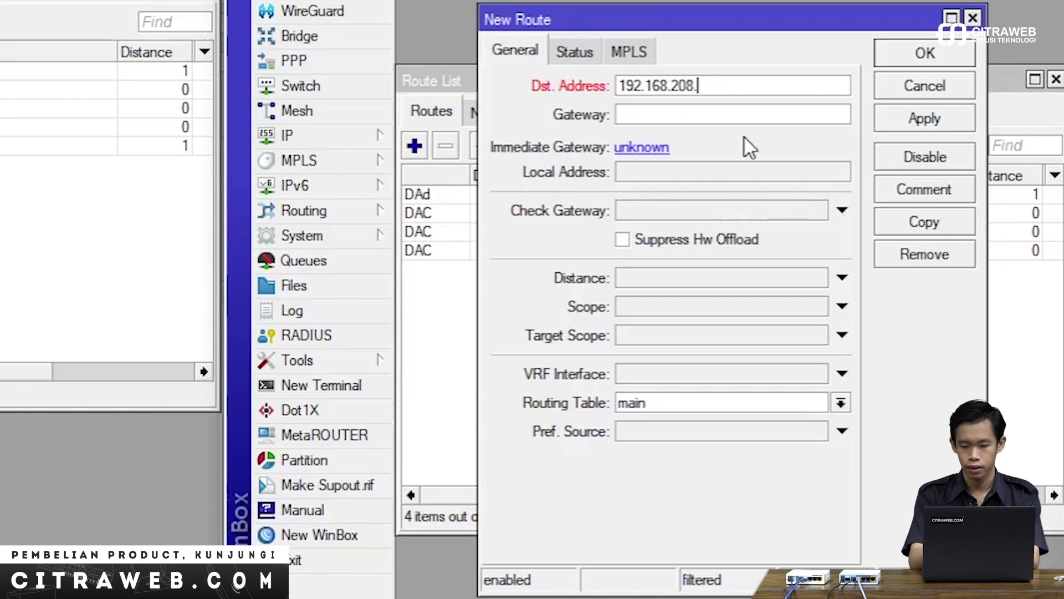
text(0/24)
key(Tab)
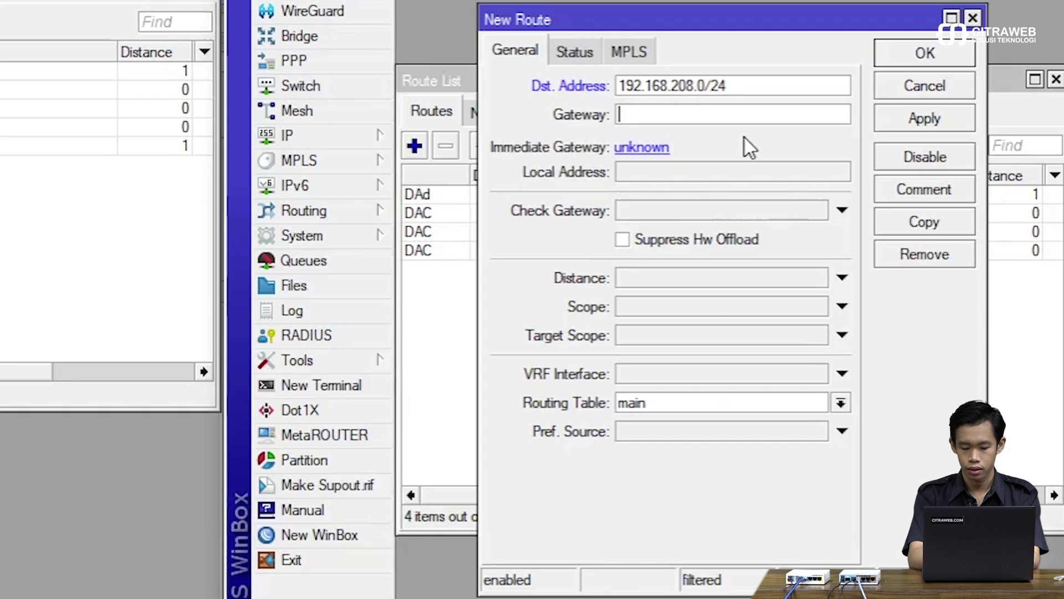
text(172)
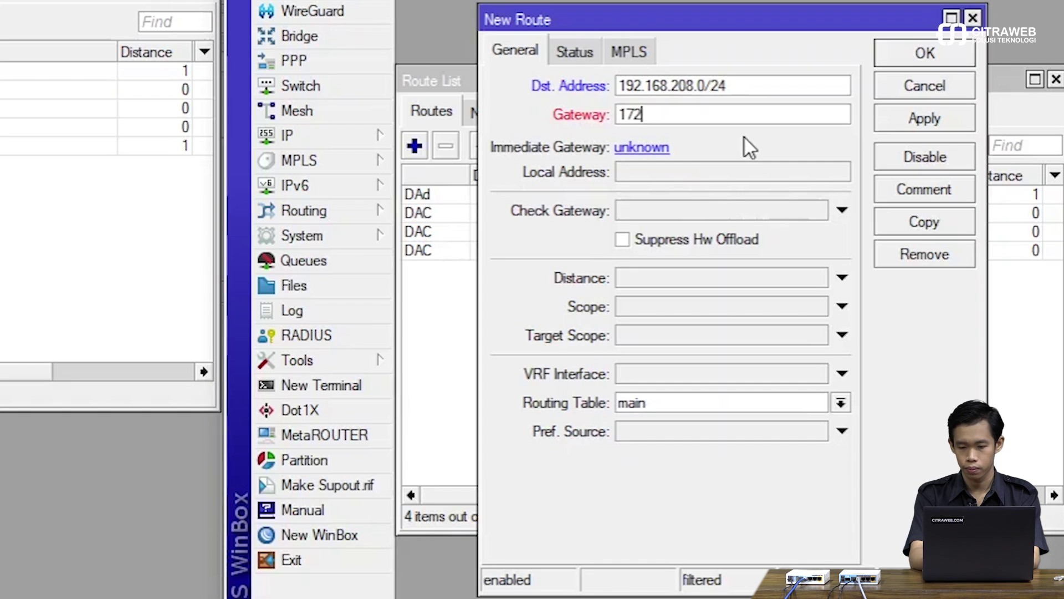
text(.28.20.1)
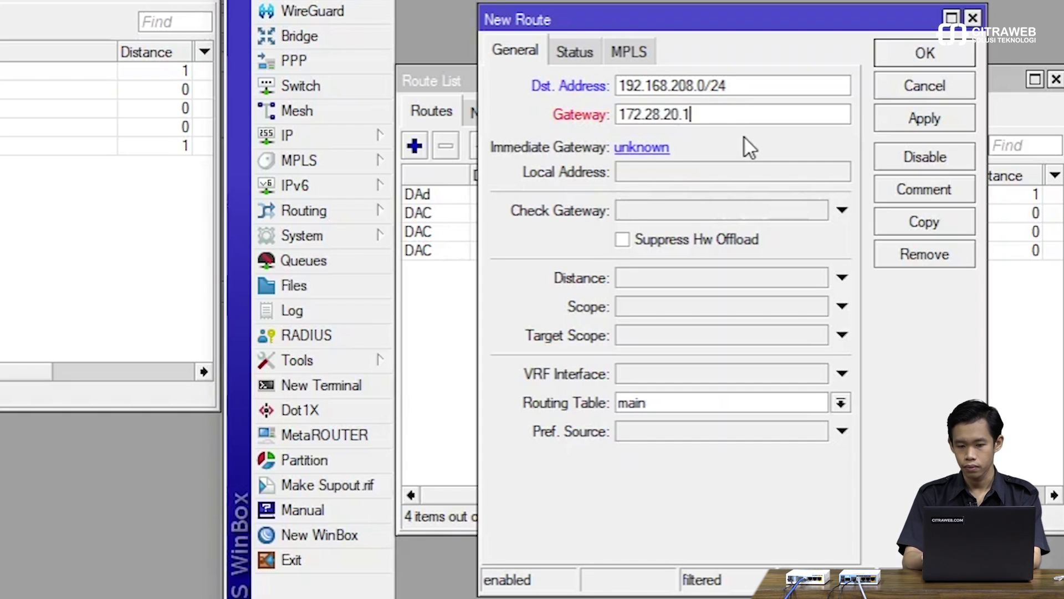
key(Return)
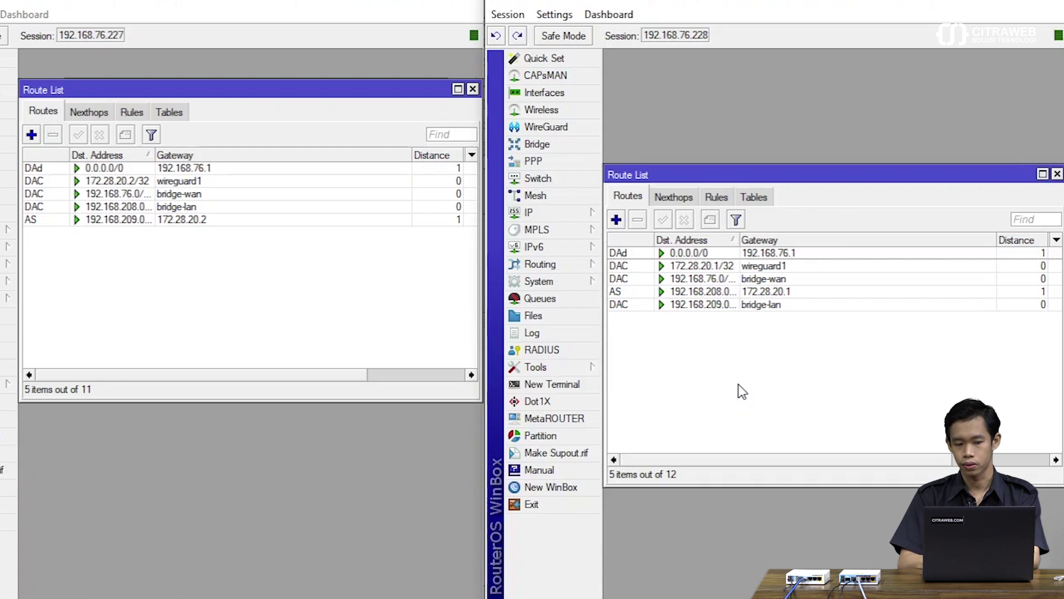
Close the route lists of the cimahi and bantul routers
key(Escape)
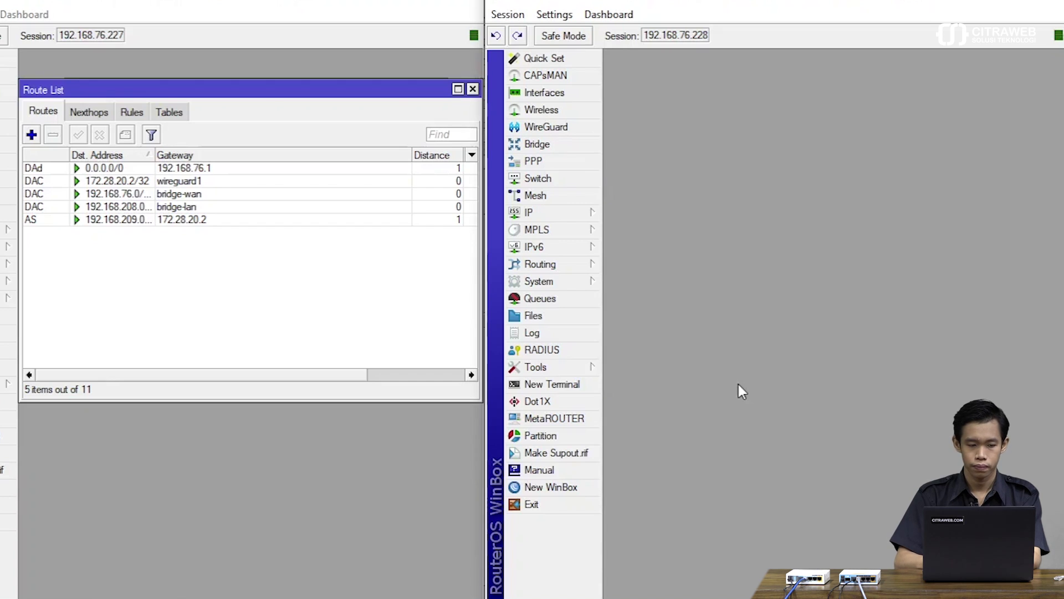
click(285, 340)
key(Escape)
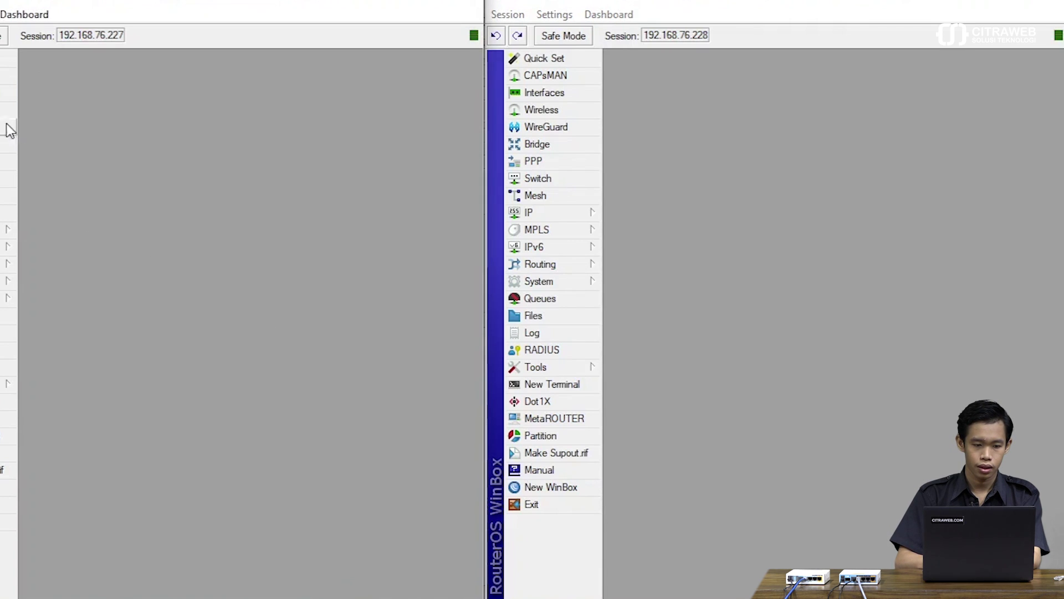
Add 192.168.209.0/24 as a second allowed address on the bantul router's WireGuard peer and apply it
click(69, 142)
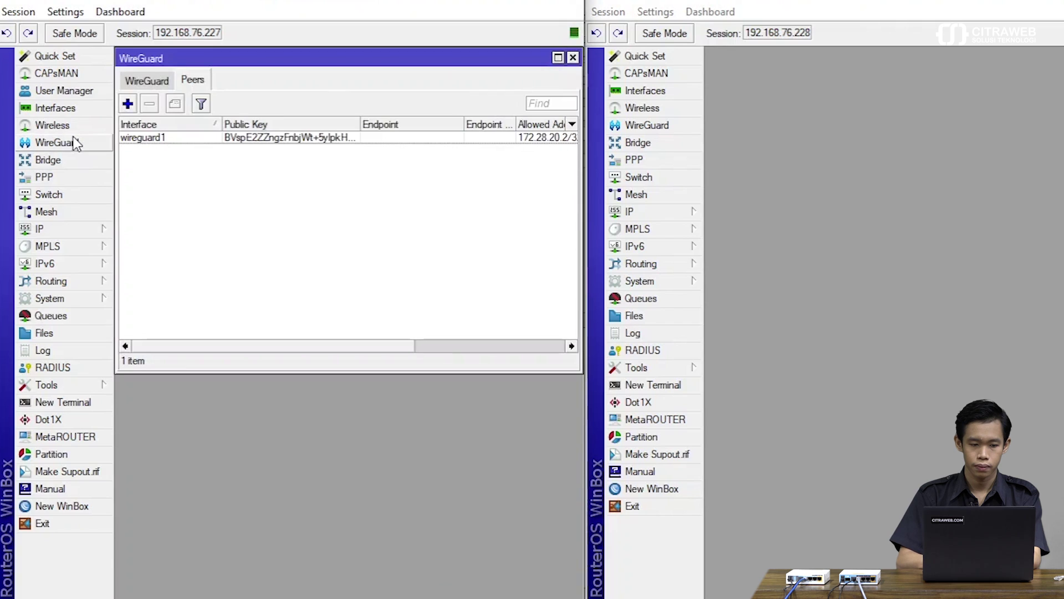
double_click(188, 139)
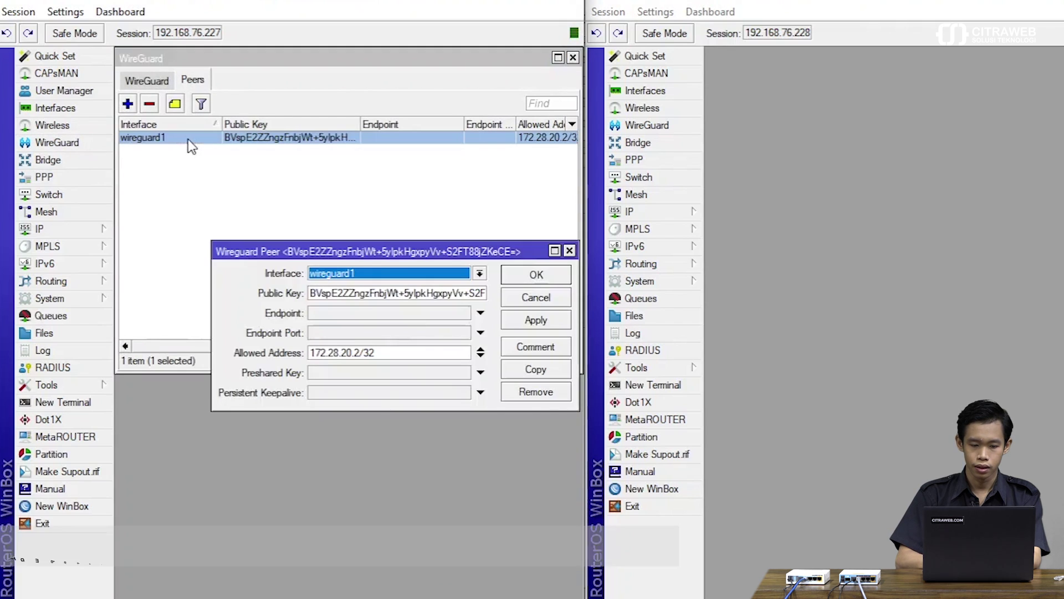
click(481, 356)
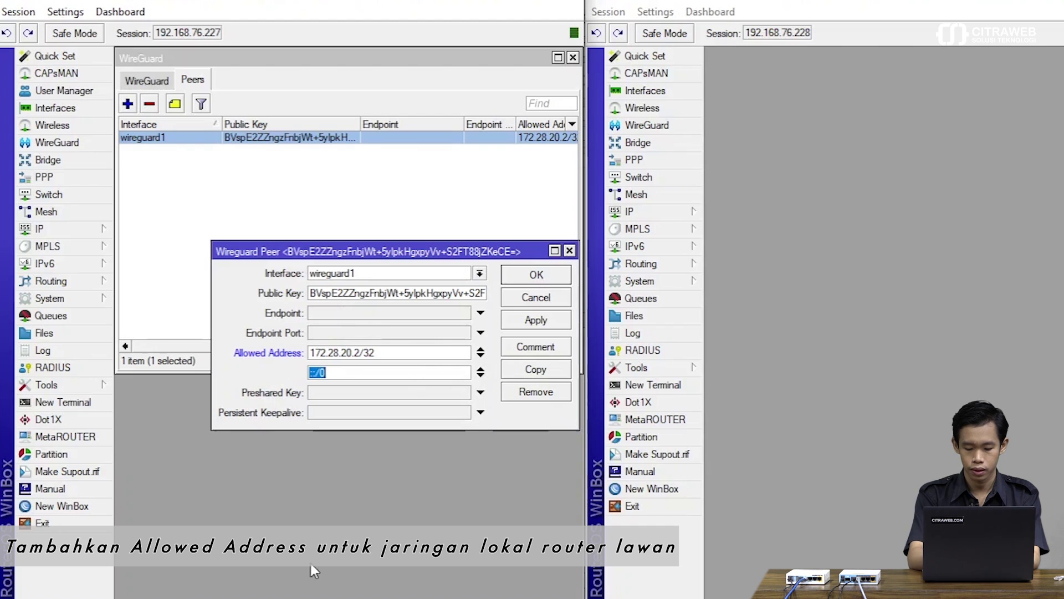
text(192.1)
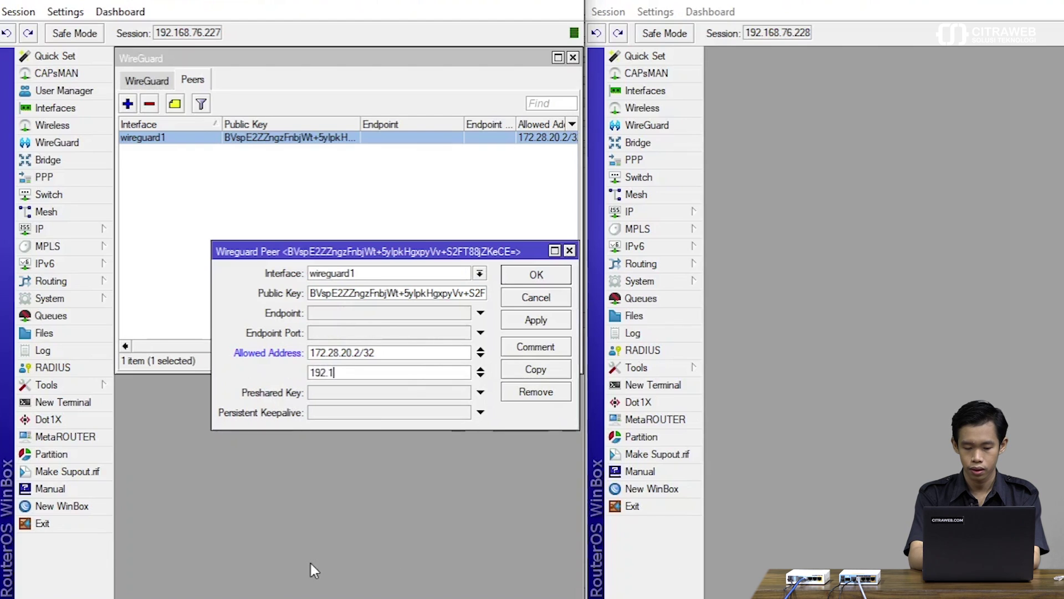
text(68.209)
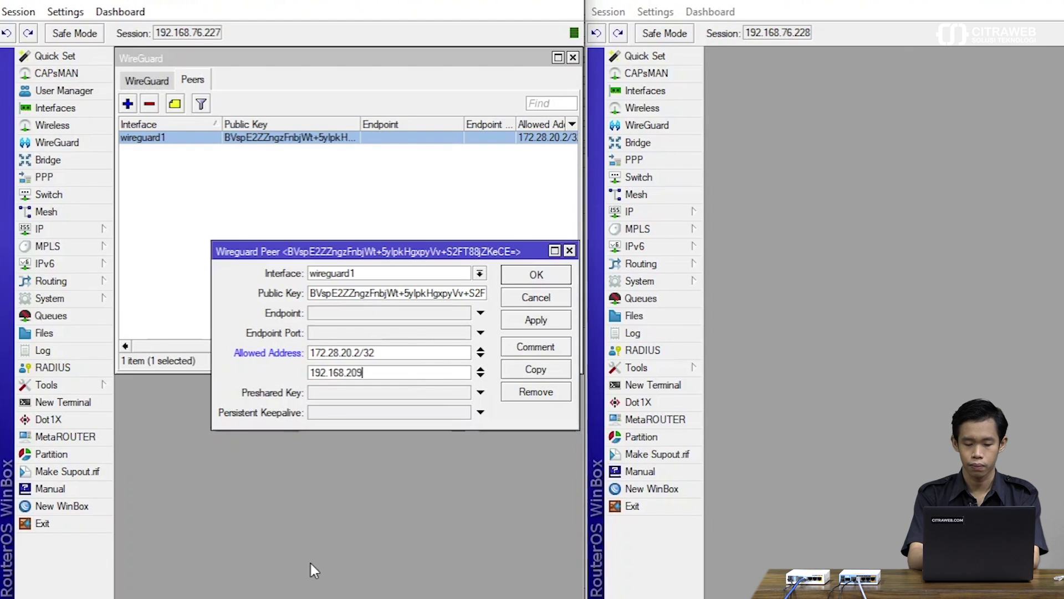
text(.0/24)
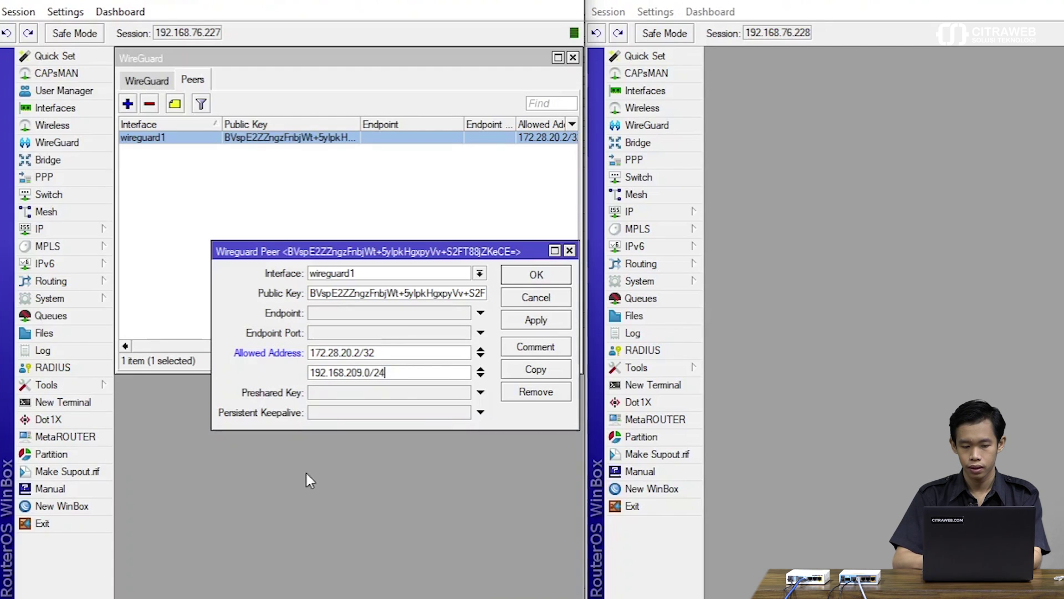
click(536, 319)
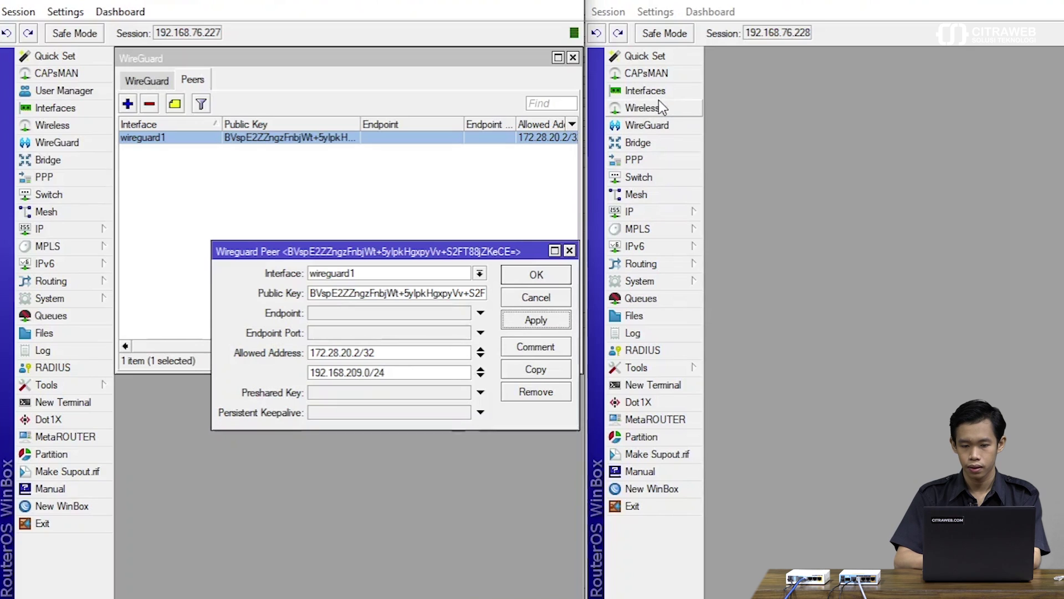
Add 192.168.208.0/24 as a second allowed address on the cimahi router's WireGuard peer and apply it
click(667, 126)
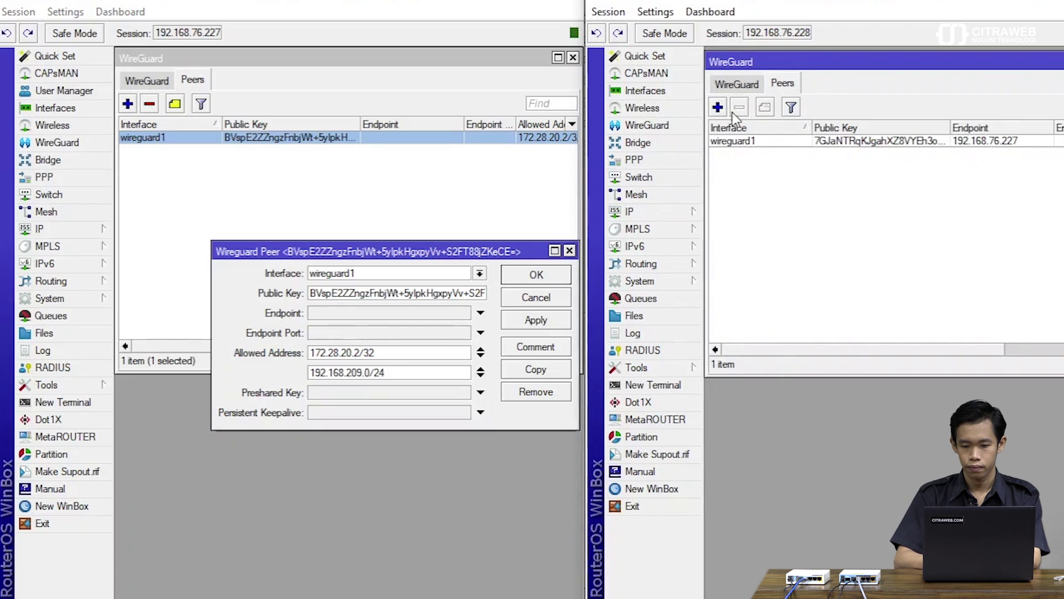
double_click(747, 141)
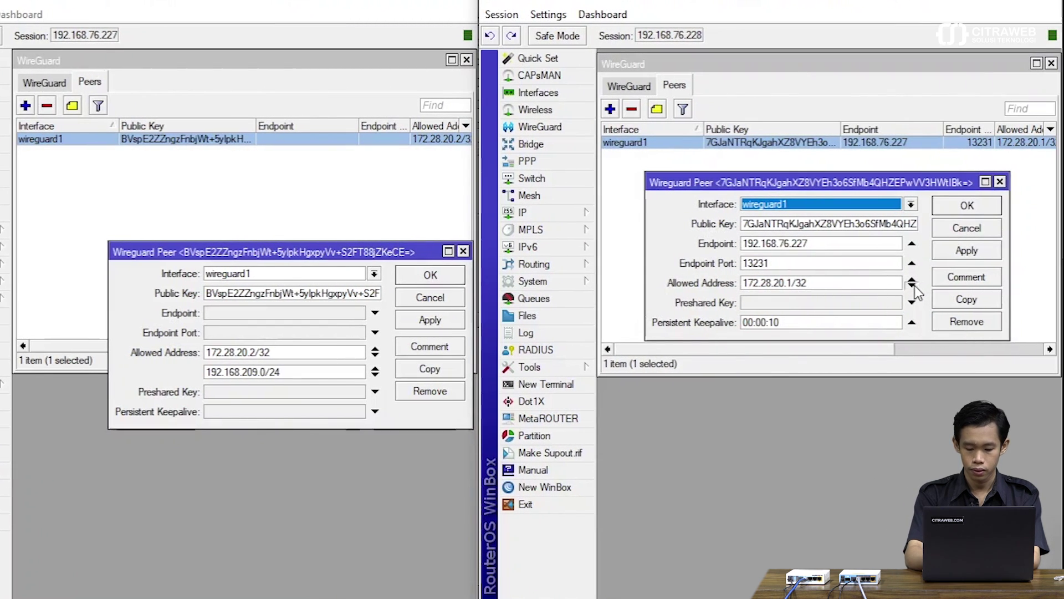
click(974, 284)
text(192.1)
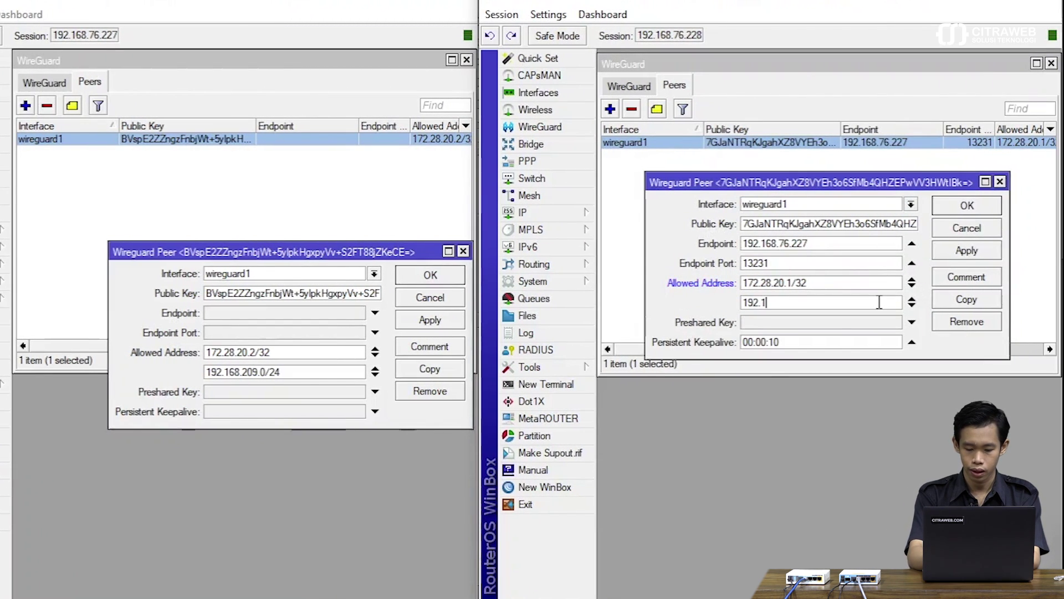
text(68.208.)
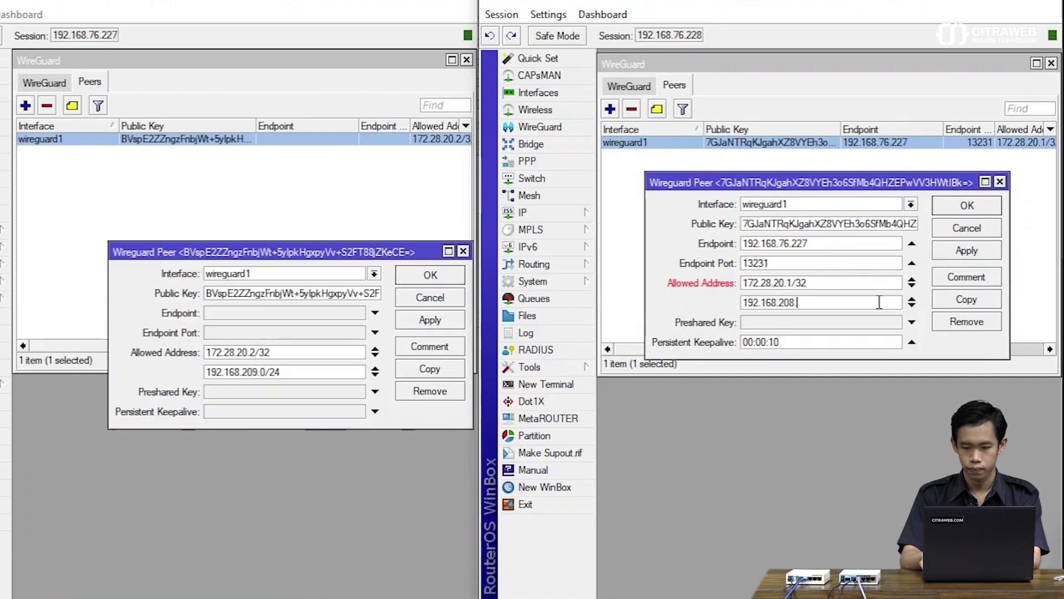
text(0/24)
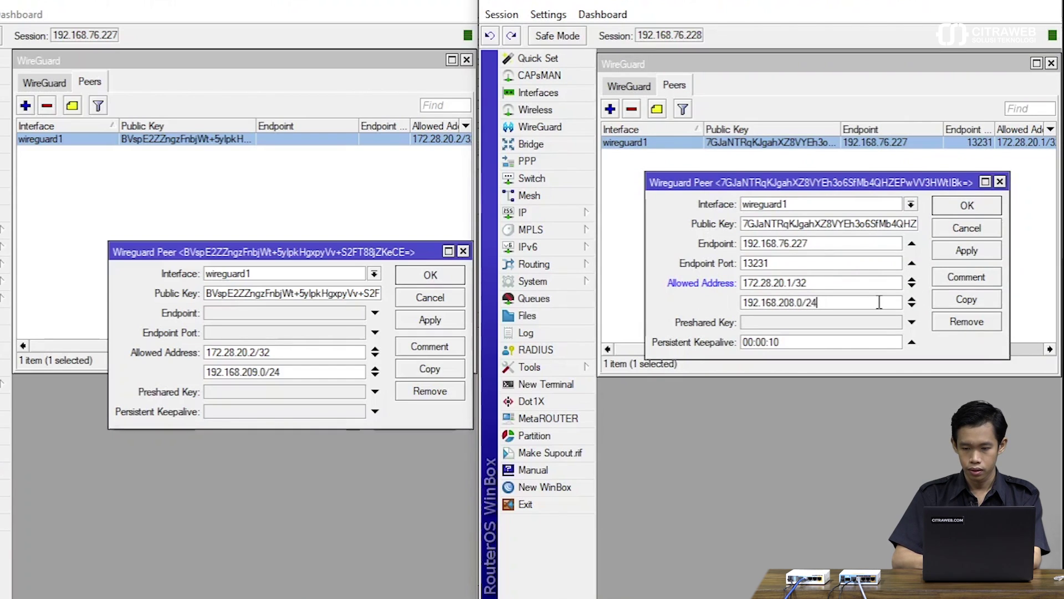
click(962, 251)
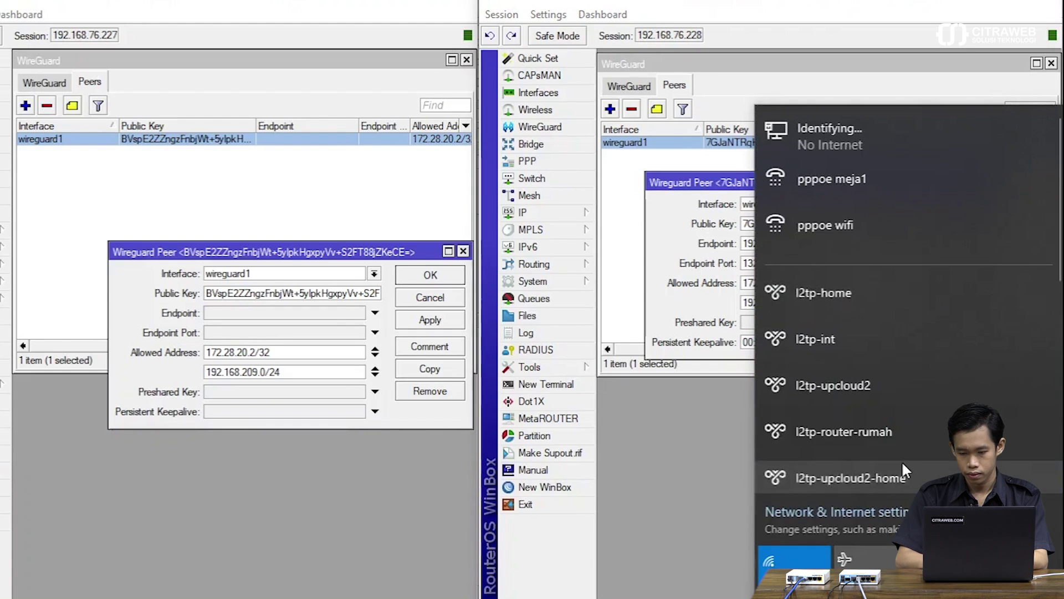
Disconnect the computer from the CST Wi-Fi network
scroll(903, 460, down, 3)
scroll(902, 461, down, 3)
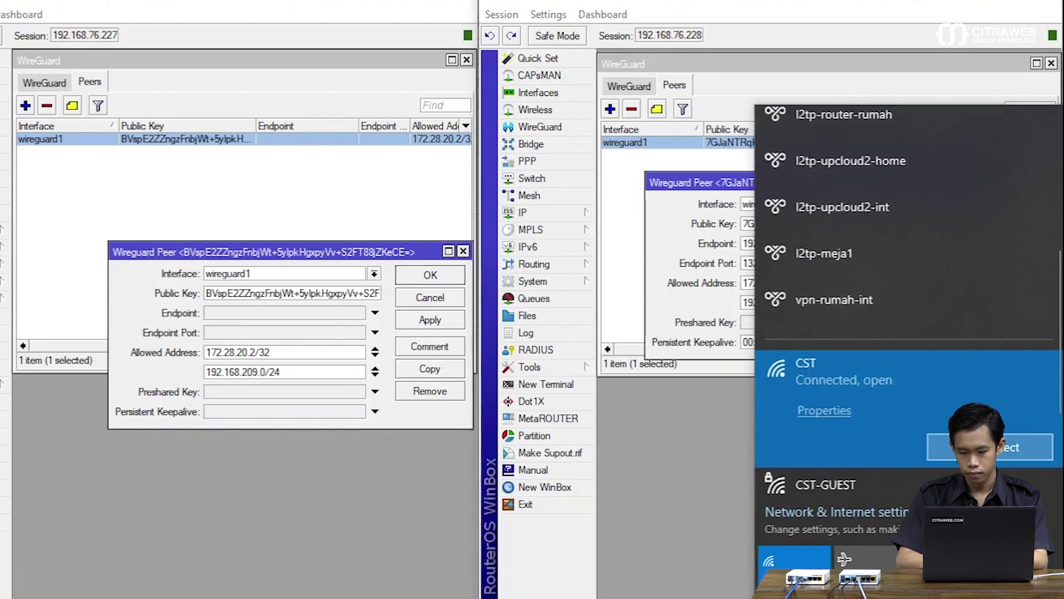
click(970, 447)
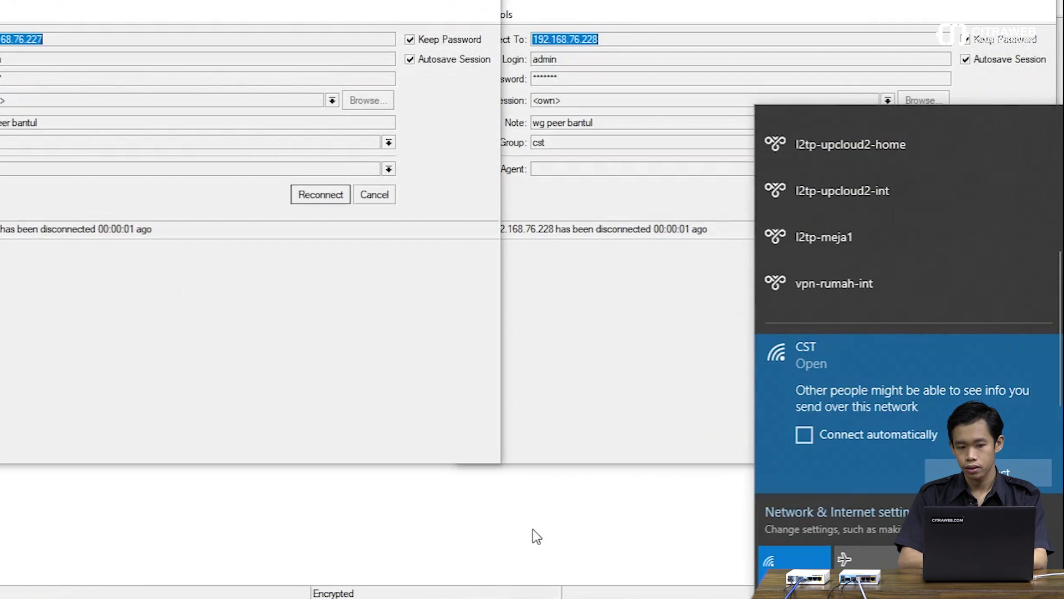
Switch to a new Command Prompt window and ping the remote LAN host 192.168.209.252
key(super+r)
text(cmd)
key(Return)
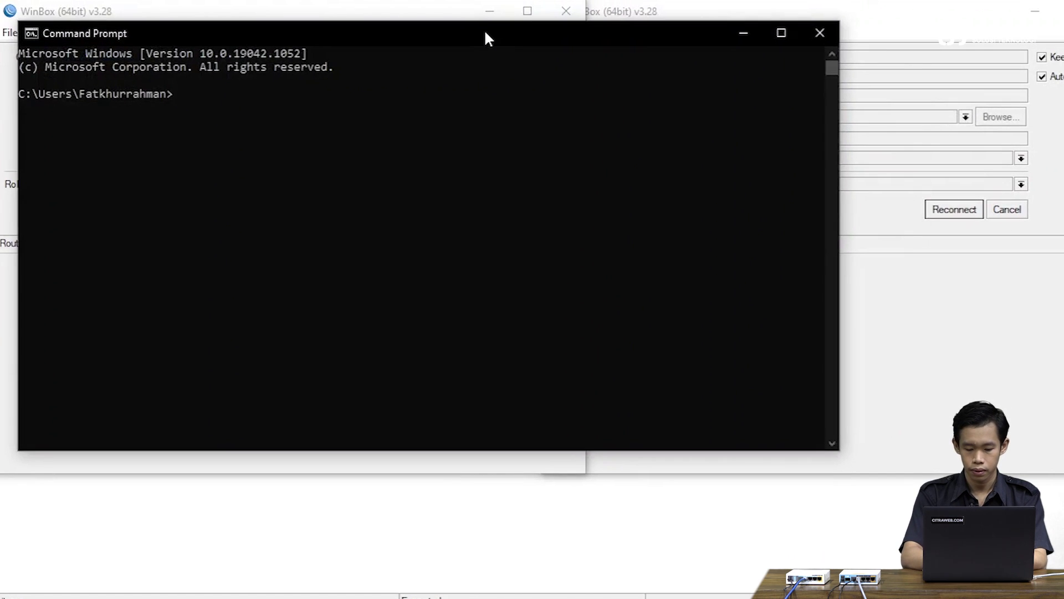
drag(404, 19, 551, 102)
drag(630, 116, 631, 115)
text(ping )
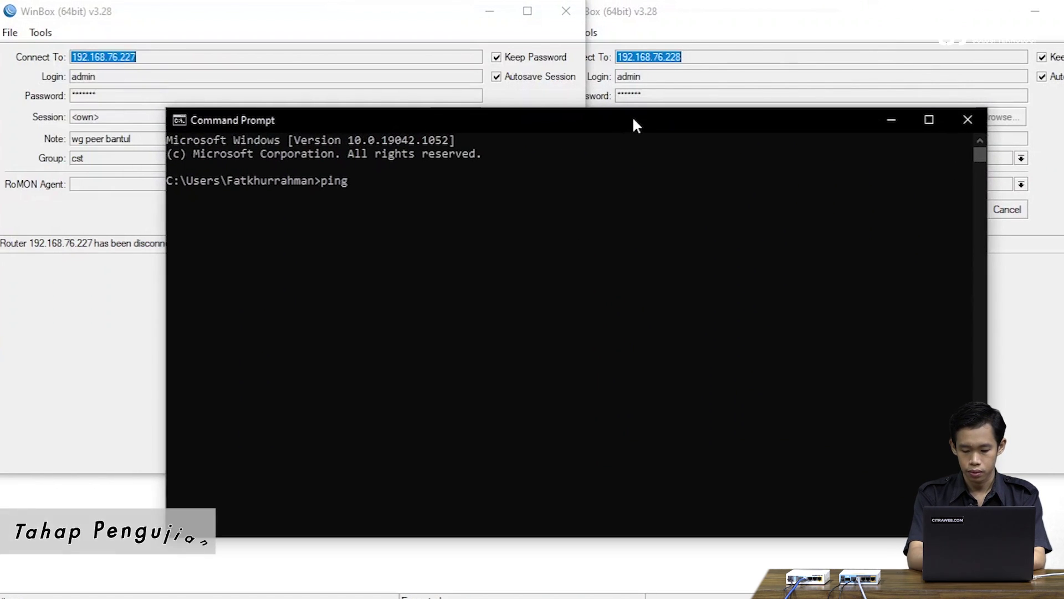
text(192.1)
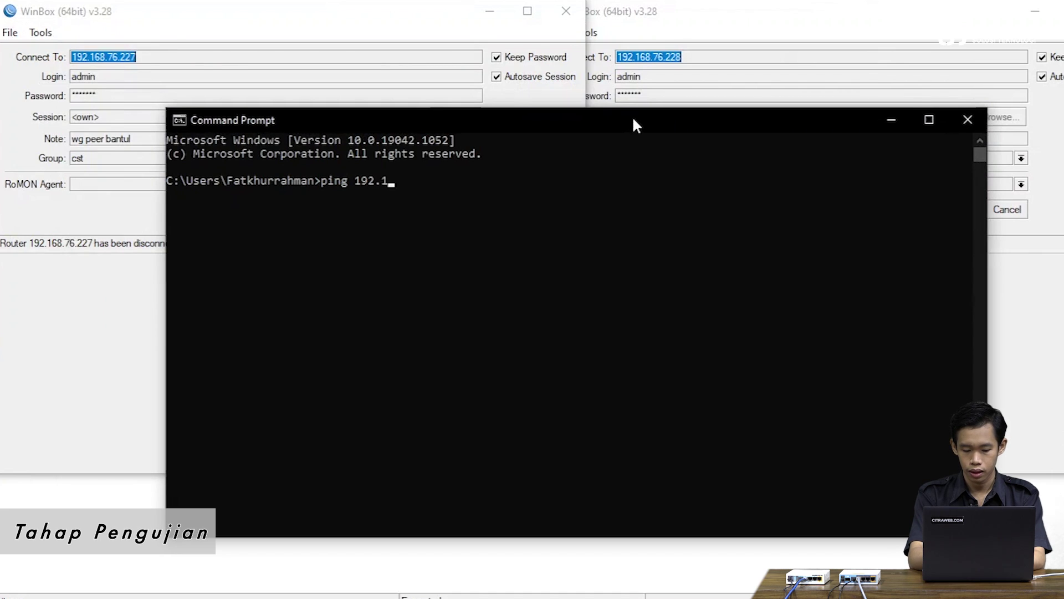
text(68.2)
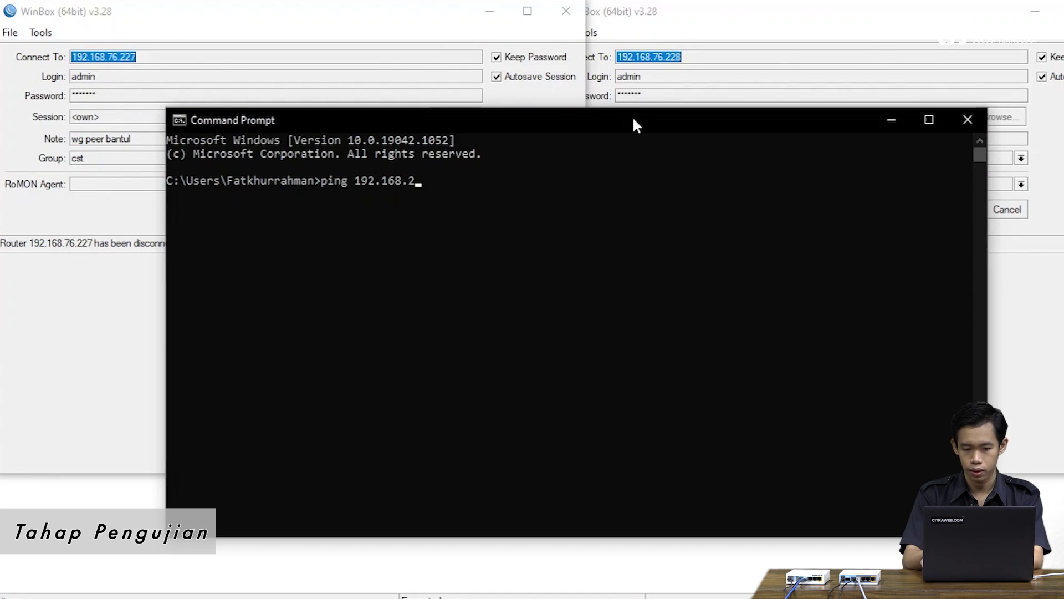
text(09.252)
key(Return)
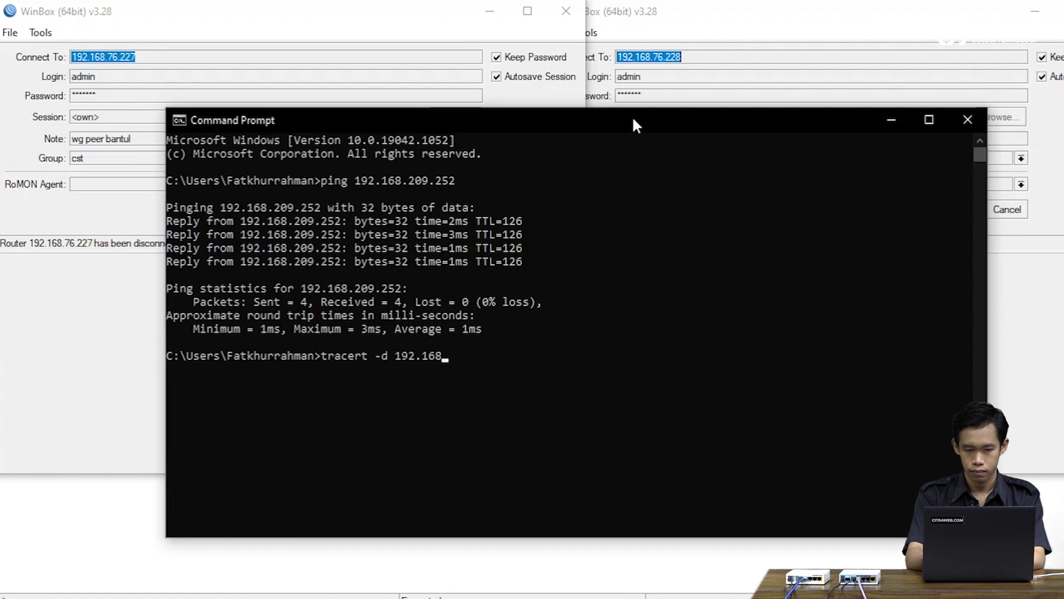
Trace the route to 192.168.209.252 with tracert -d and highlight the second hop's address
text(.252)
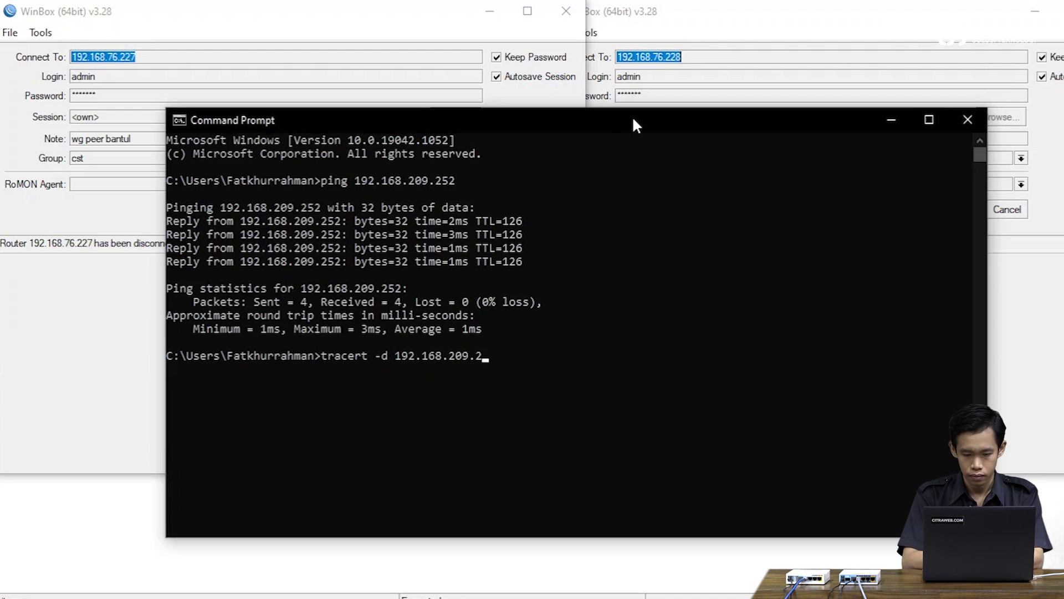
key(Return)
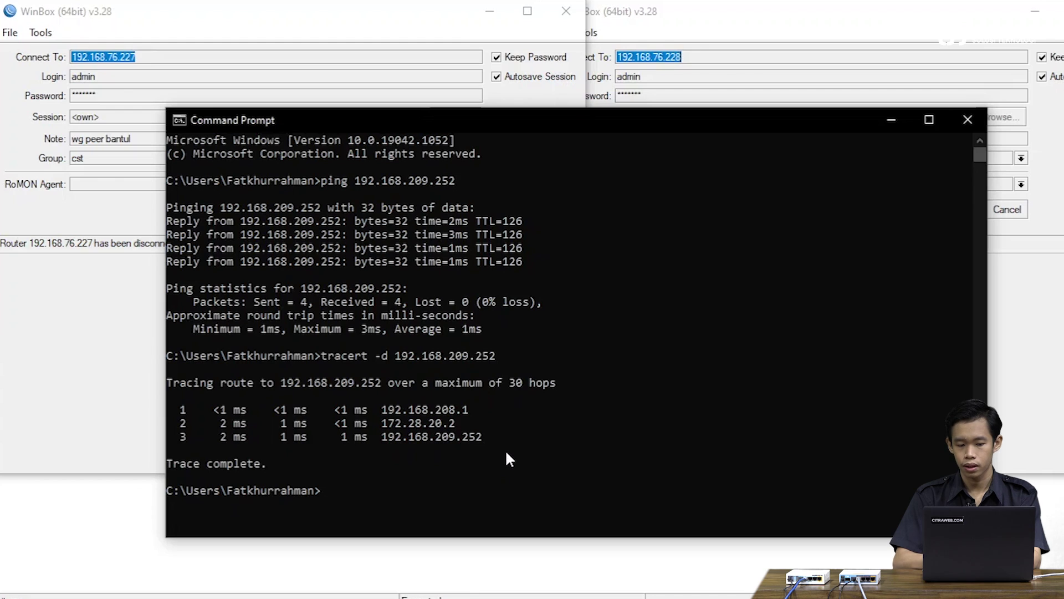
double_click(443, 422)
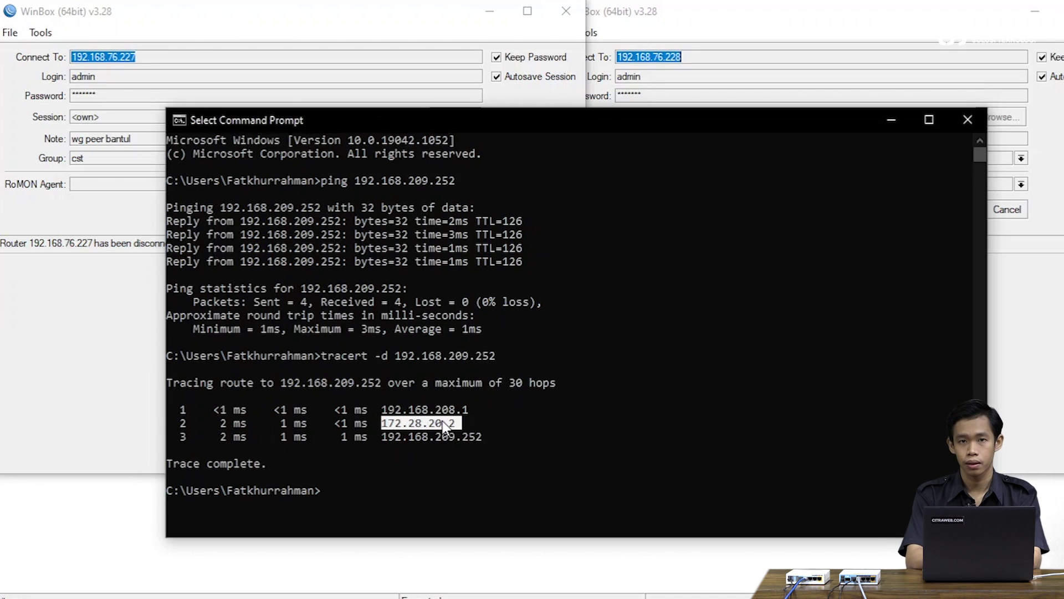